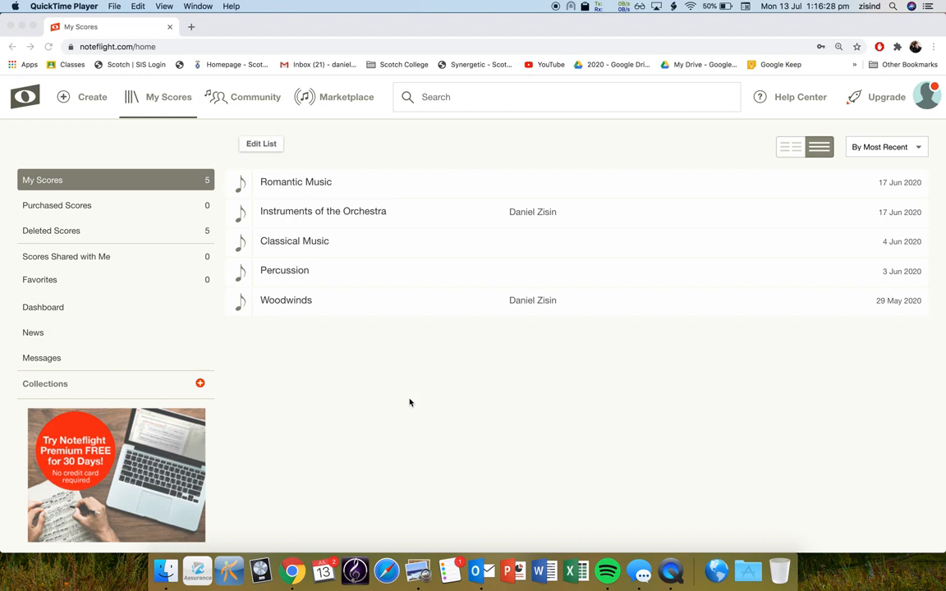
- Create a new score, starting from a blank score sheet
{"action": "left_click", "coordinate": [63, 98]}
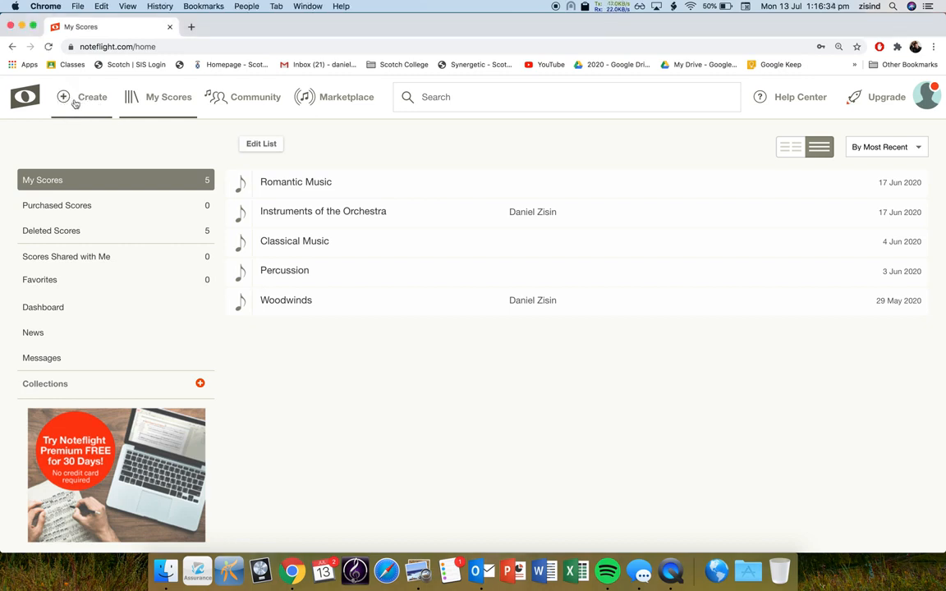
{"action": "left_click", "coordinate": [67, 98]}
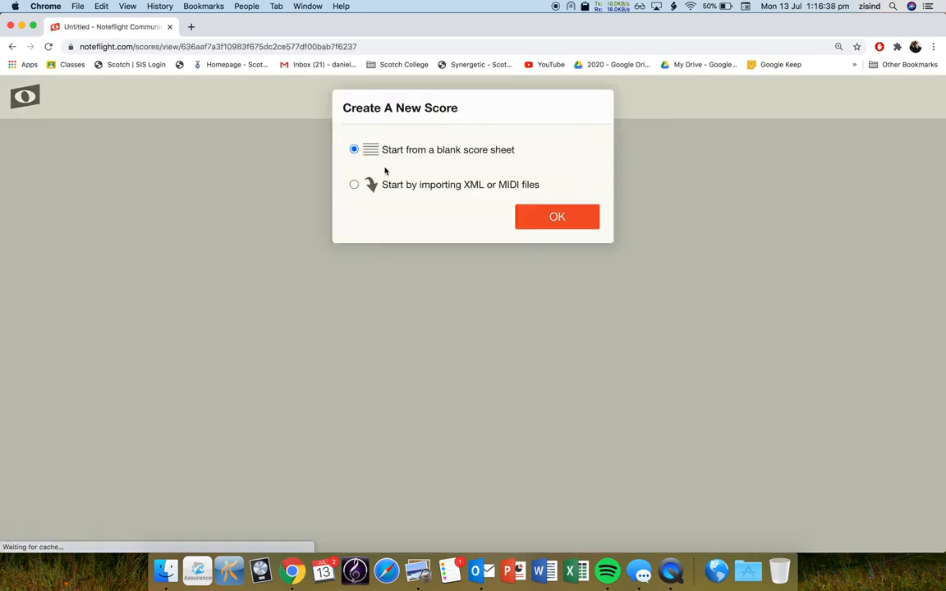
{"action": "left_click", "coordinate": [569, 218]}
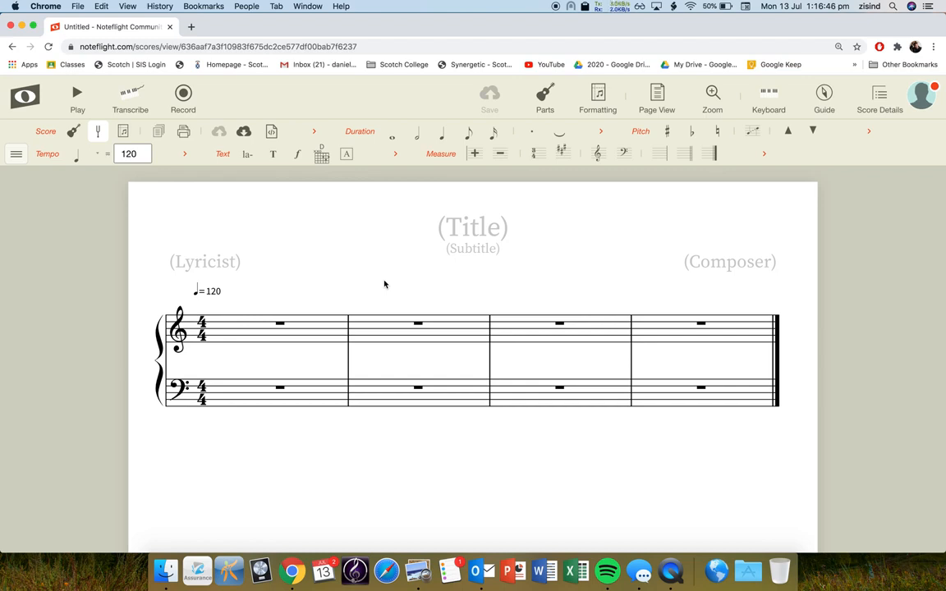
{"action": "left_click", "coordinate": [228, 327]}
{"action": "left_click", "coordinate": [235, 399]}
{"action": "left_click", "coordinate": [249, 324]}
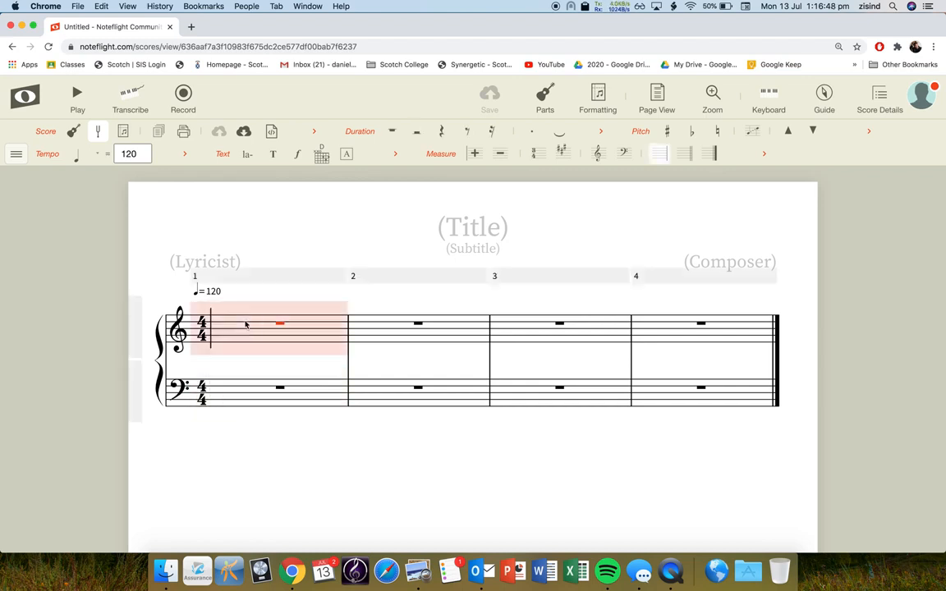
- Title the score "Basic Melody" and enter the composer's full name in the composer field
{"action": "left_click", "coordinate": [464, 227]}
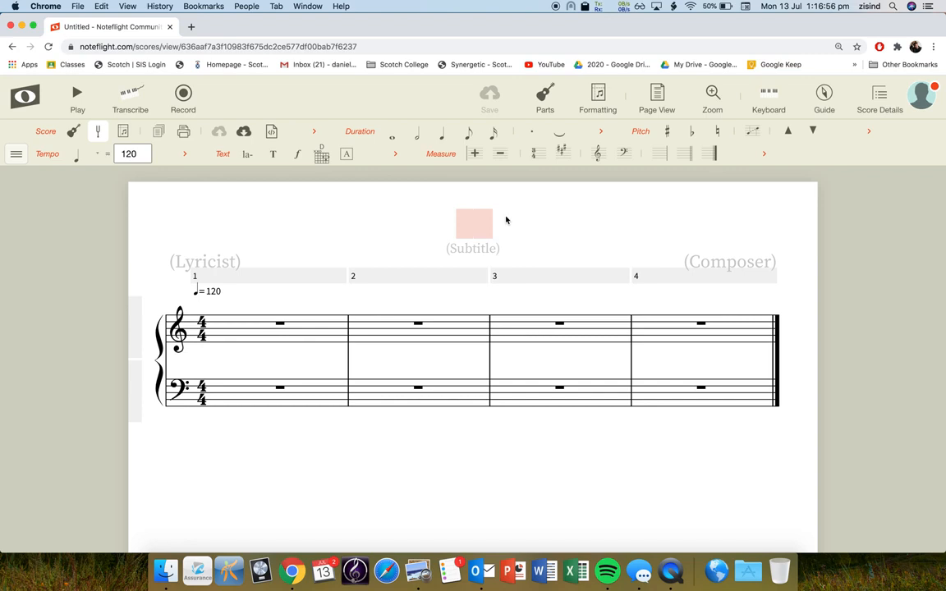
{"action": "type", "text": "Basic Melody"}
{"action": "key", "text": "Return"}
{"action": "left_click", "coordinate": [724, 262]}
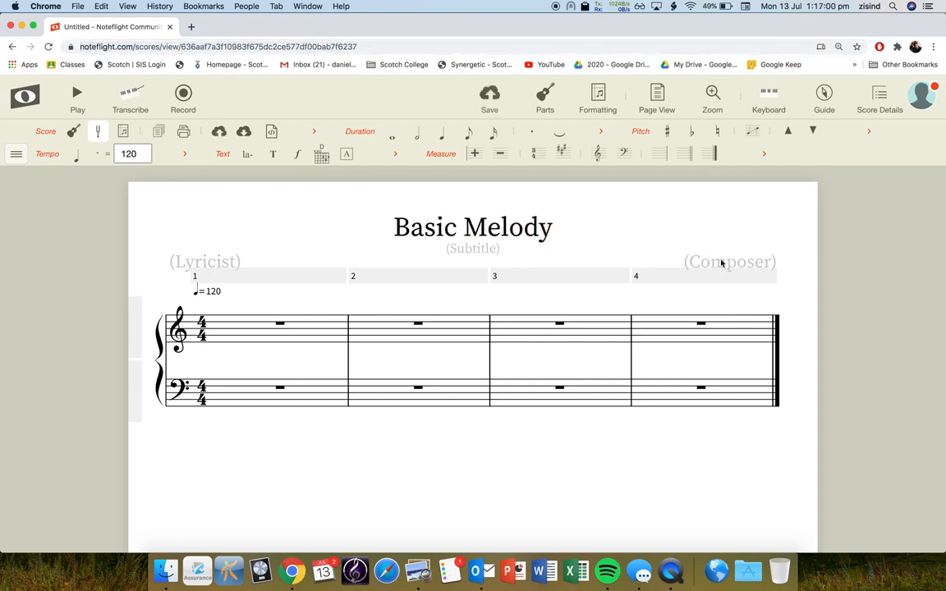
{"action": "type", "text": "Daniel Zisin"}
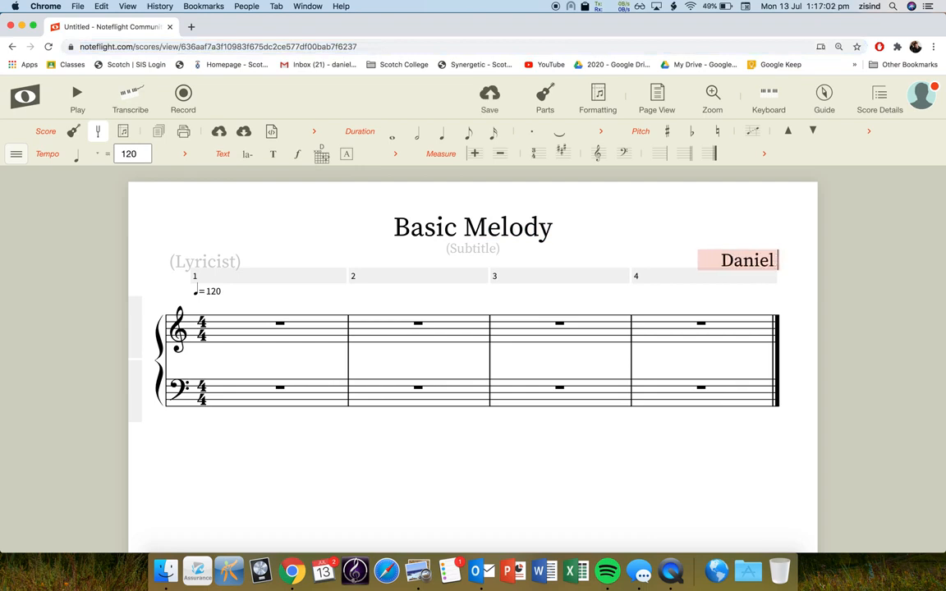
{"action": "left_click", "coordinate": [246, 332]}
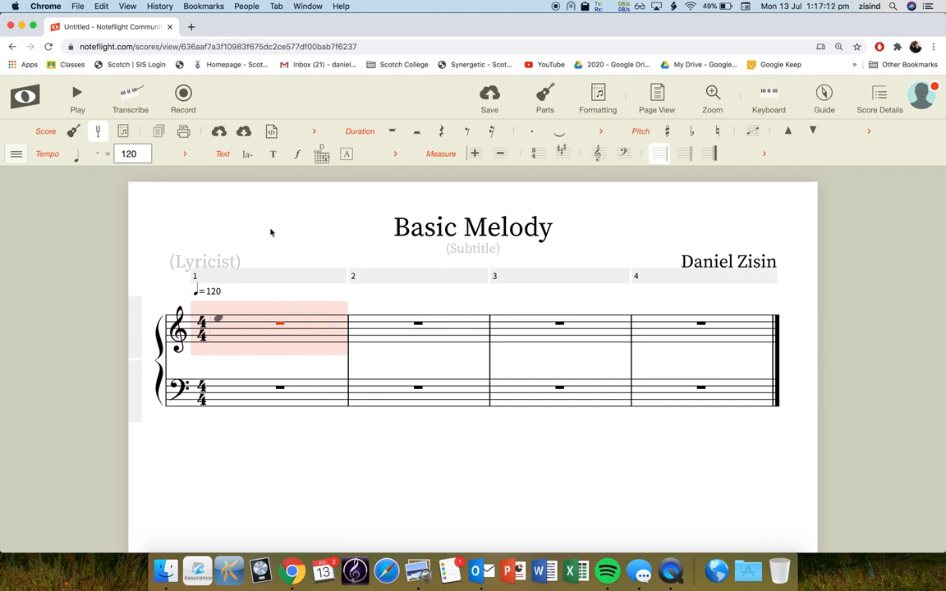
{"action": "left_click", "coordinate": [313, 235]}
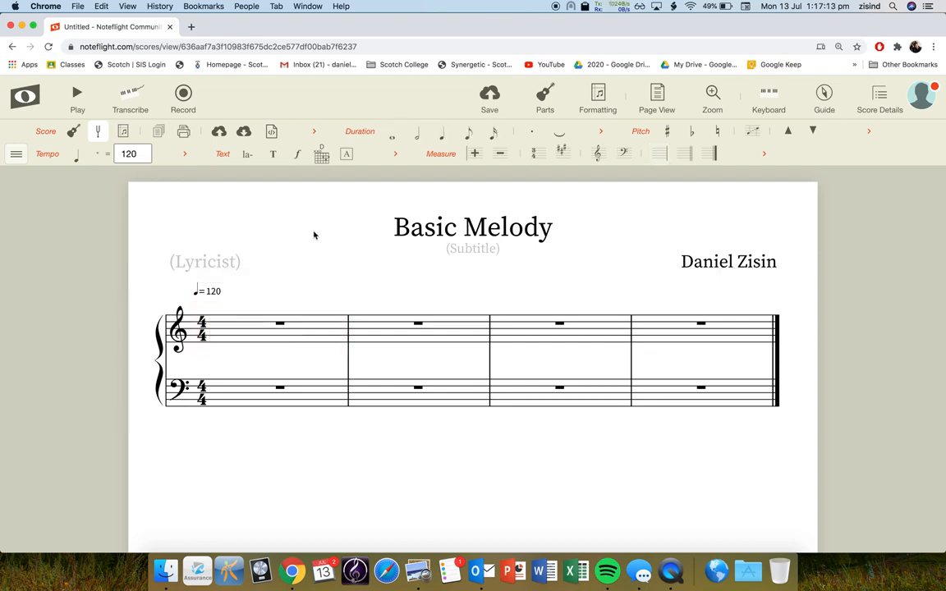
- Fill the first two treble measures with ascending quarter notes C, D, E, F, G, A, B, C
{"action": "left_click", "coordinate": [256, 331]}
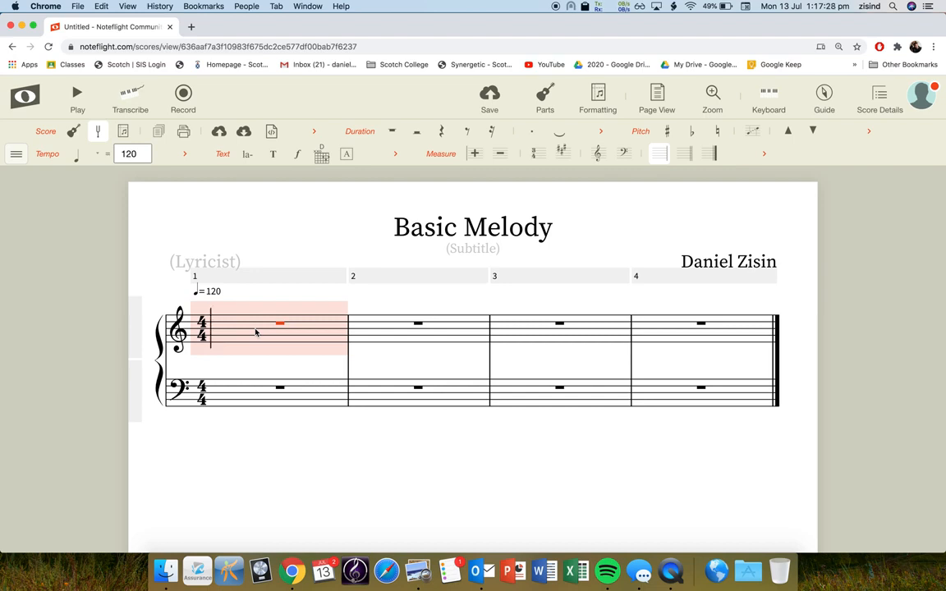
{"action": "key", "text": "XF86AudioLowerVolume"}
{"action": "key", "text": "XF86AudioLowerVolume"}
{"action": "key", "text": "XF86AudioLowerVolume"}
{"action": "key", "text": "c"}
{"action": "key", "text": "d"}
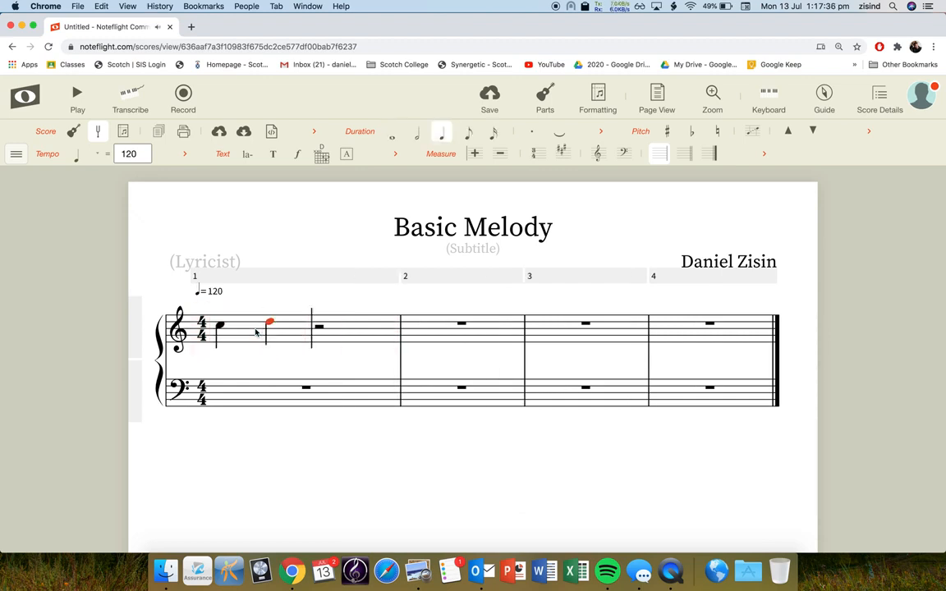
{"action": "key", "text": "e"}
{"action": "key", "text": "f"}
{"action": "key", "text": "g"}
{"action": "key", "text": "a"}
{"action": "key", "text": "b"}
{"action": "key", "text": "c"}
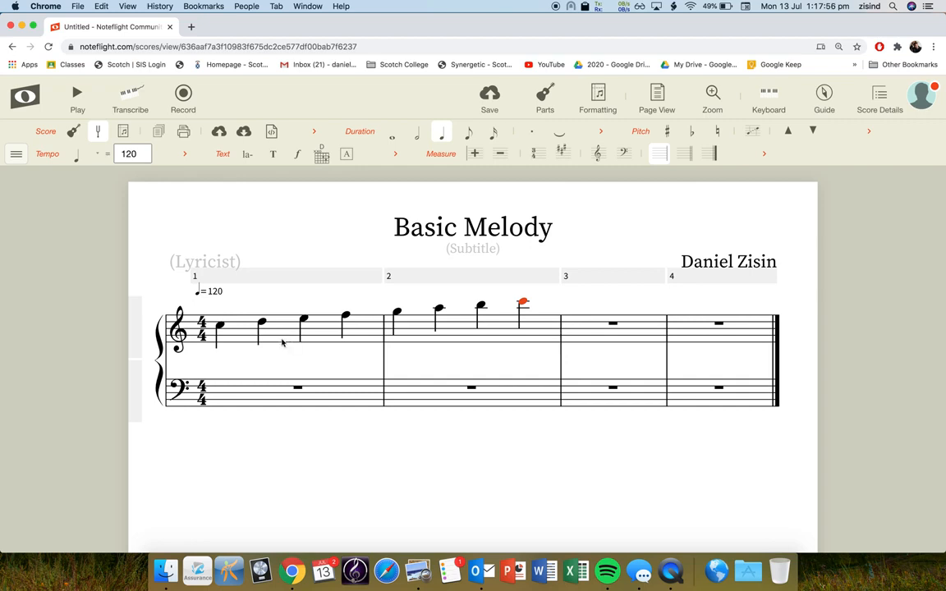
- Delete all the notes from treble measures 1 and 2
{"action": "left_click", "coordinate": [279, 335]}
{"action": "left_click", "coordinate": [298, 227]}
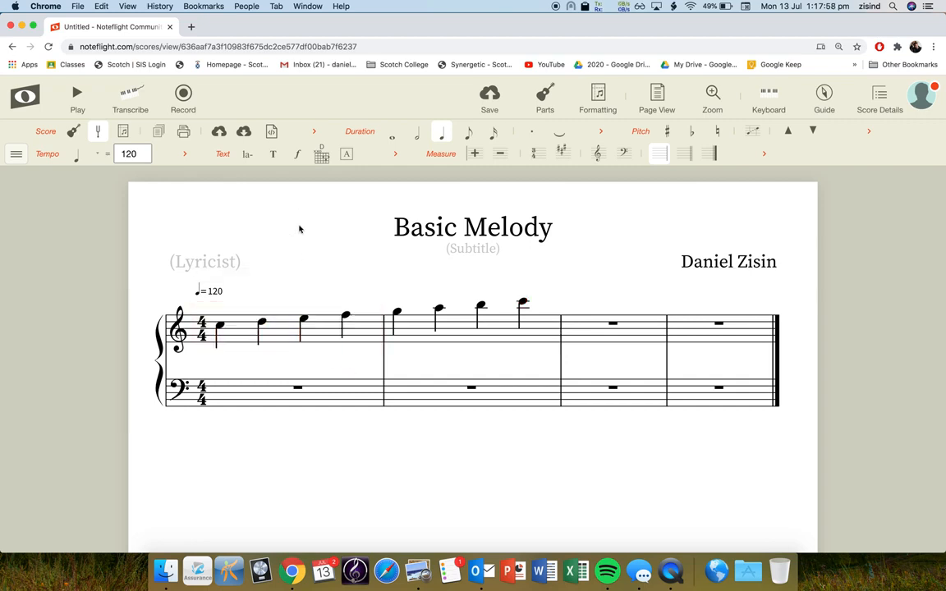
{"action": "left_click", "coordinate": [219, 325]}
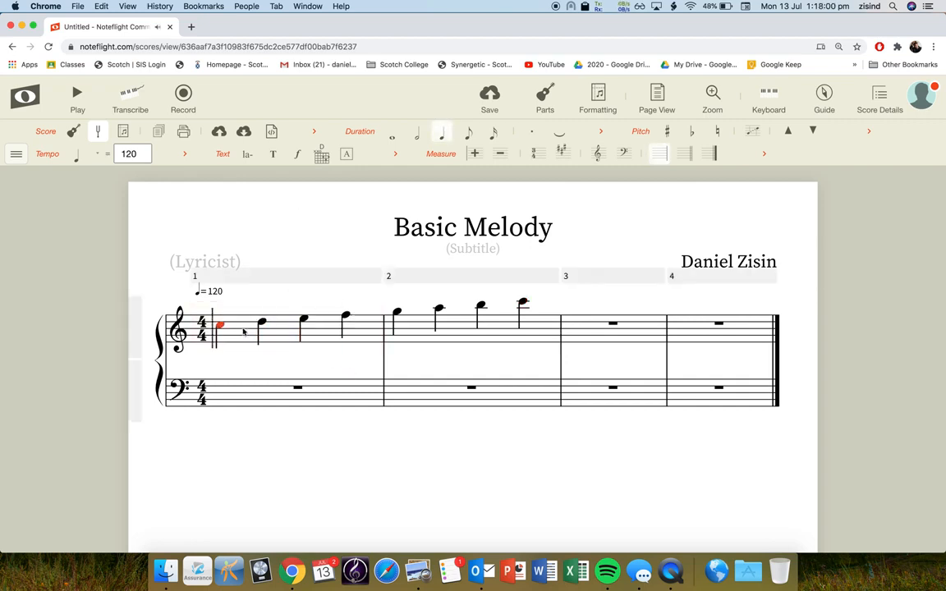
{"action": "left_click", "coordinate": [242, 340]}
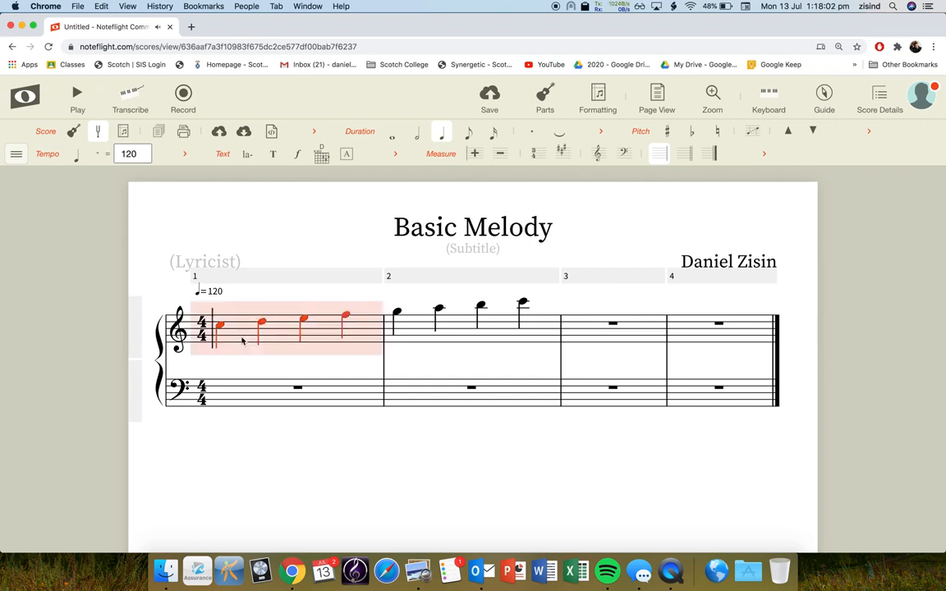
{"action": "key", "text": "Delete"}
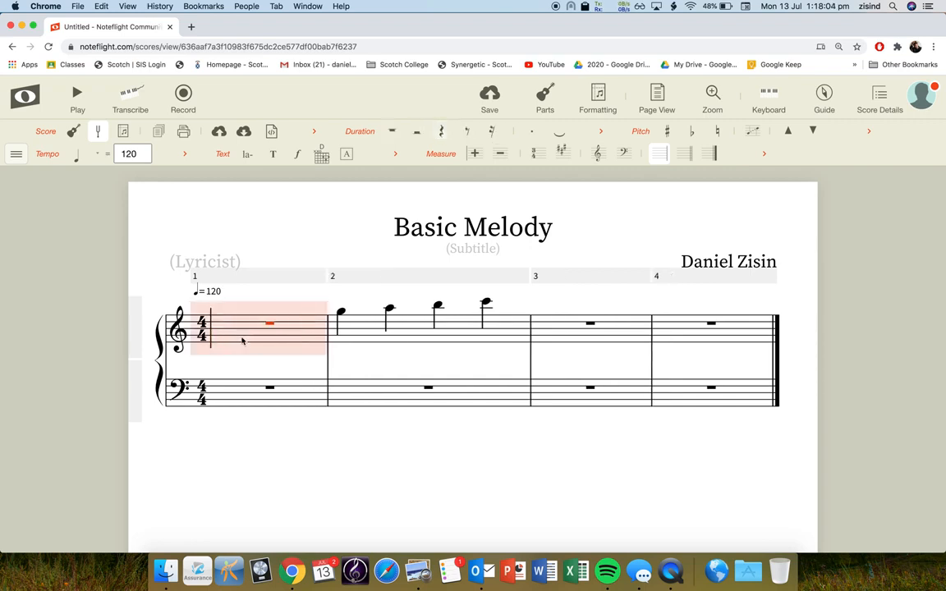
{"action": "left_click", "coordinate": [376, 339]}
{"action": "key", "text": "Delete"}
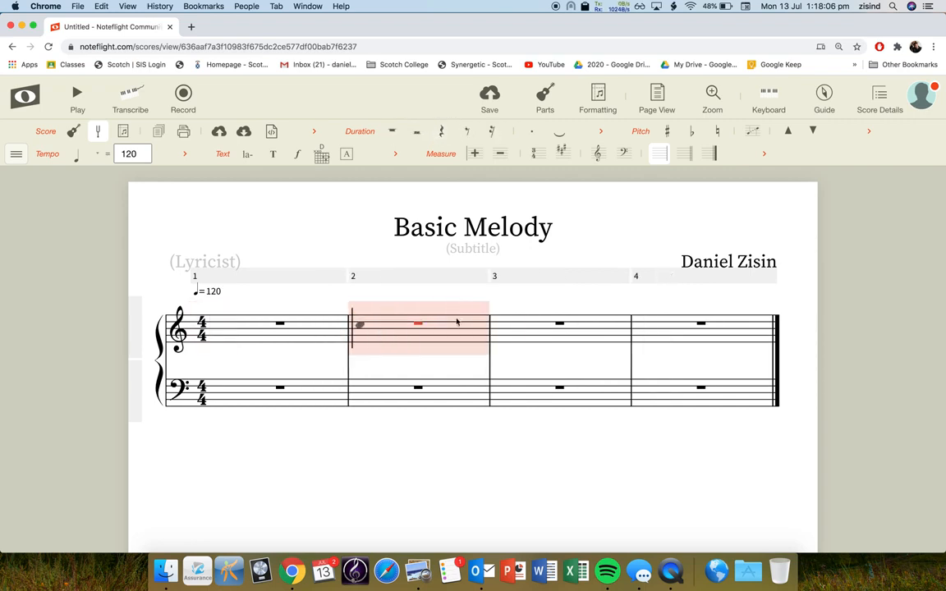
- Select the first treble measure, hide the Duration palette from the toolbar and restore it from the palette list
{"action": "left_click", "coordinate": [251, 332]}
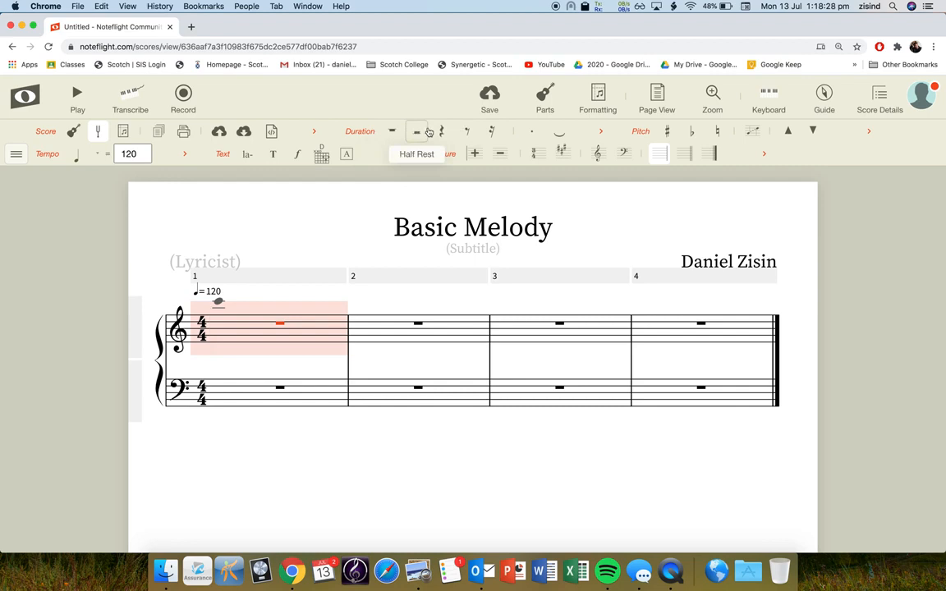
{"action": "left_click", "coordinate": [358, 132]}
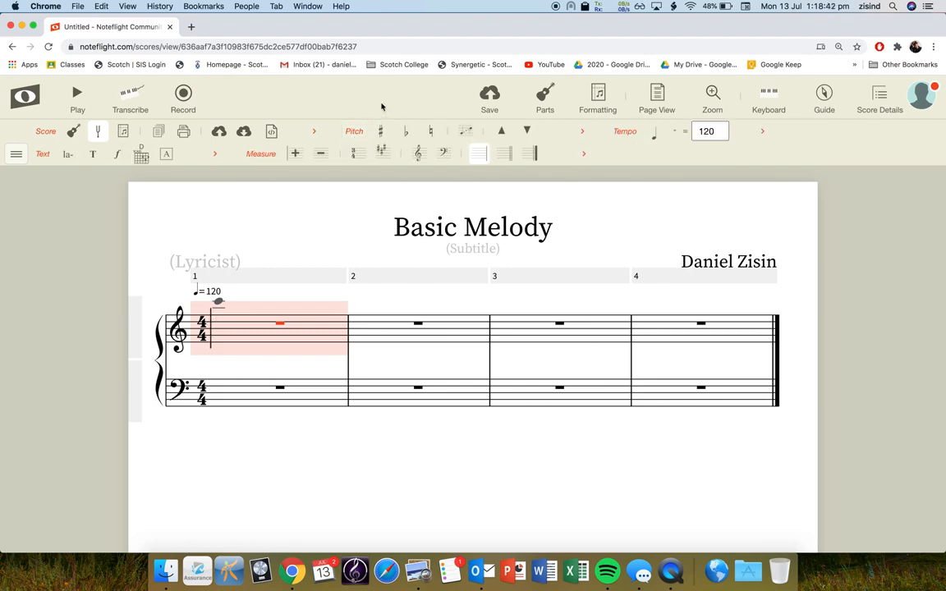
{"action": "left_click", "coordinate": [99, 134]}
{"action": "left_click", "coordinate": [16, 154]}
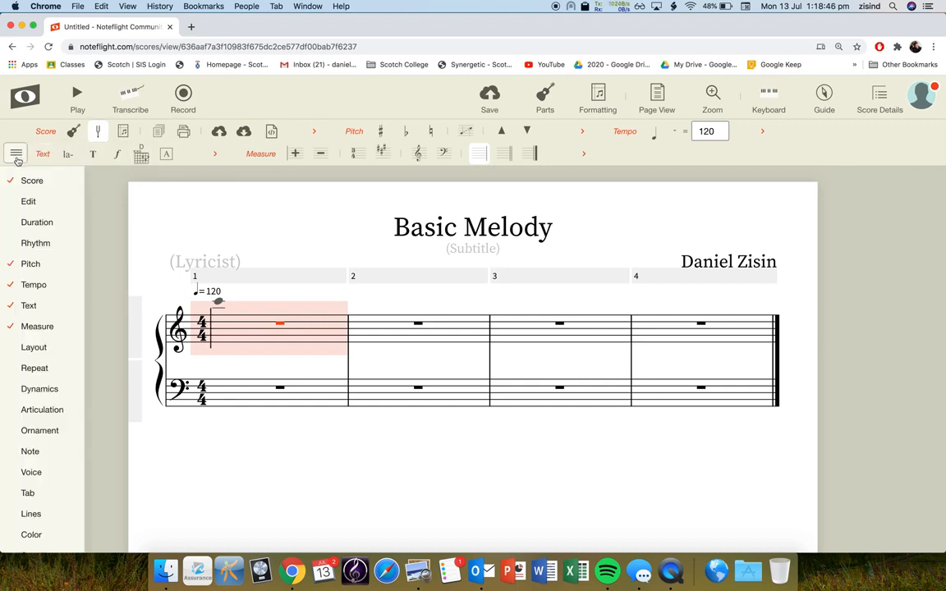
{"action": "mouse_move", "coordinate": [35, 223]}
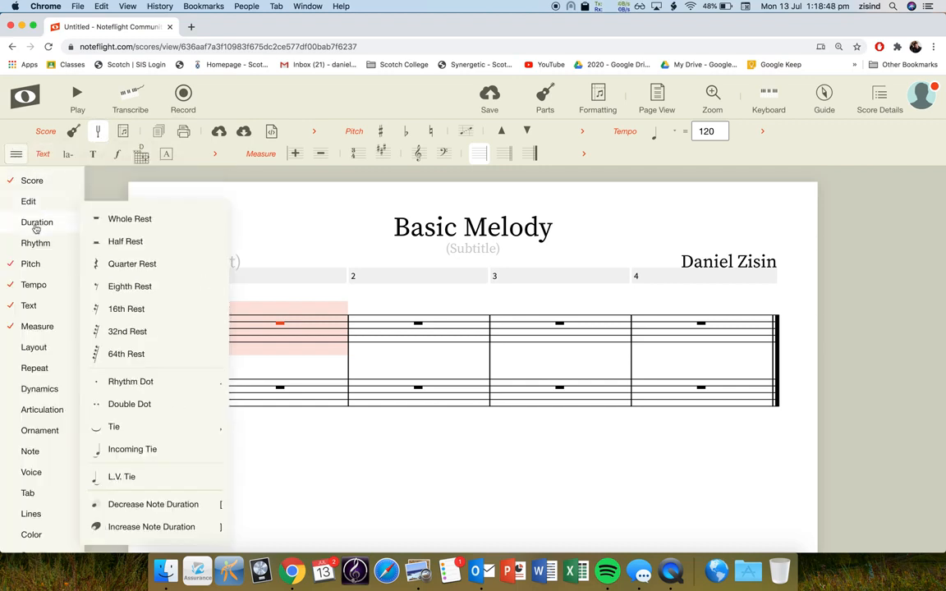
{"action": "left_click", "coordinate": [35, 225]}
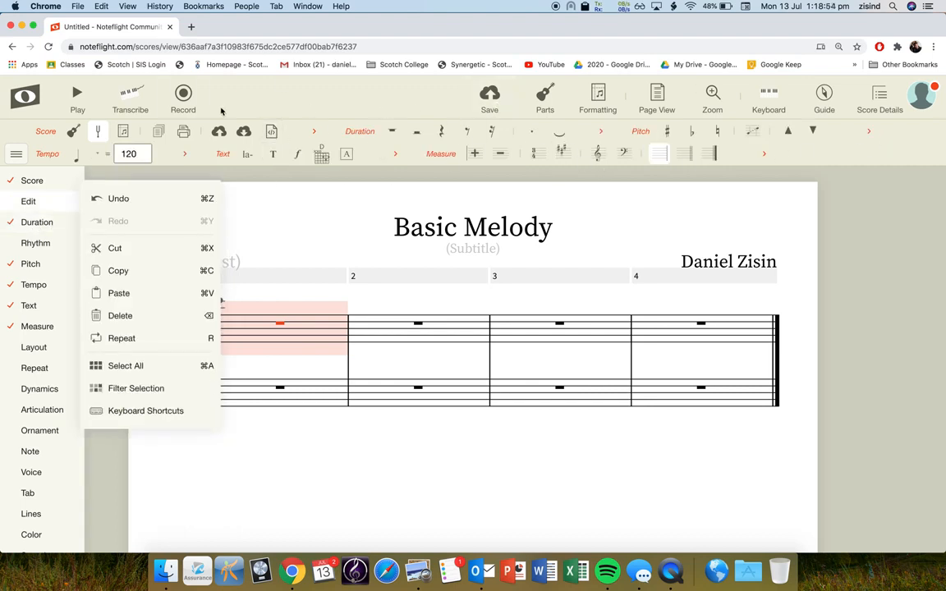
{"action": "left_click", "coordinate": [362, 106]}
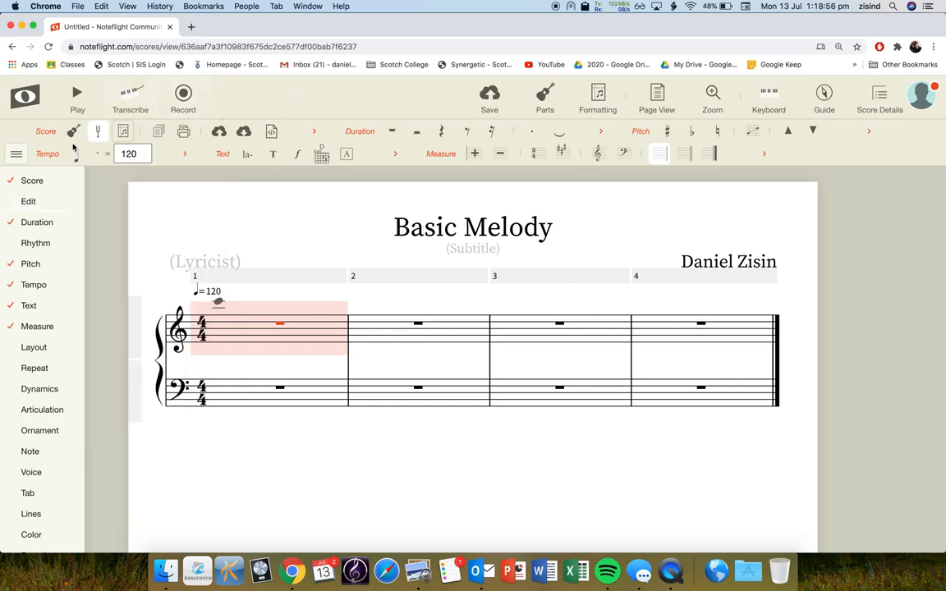
{"action": "left_click", "coordinate": [16, 154]}
{"action": "left_click", "coordinate": [17, 155]}
{"action": "left_click", "coordinate": [17, 155]}
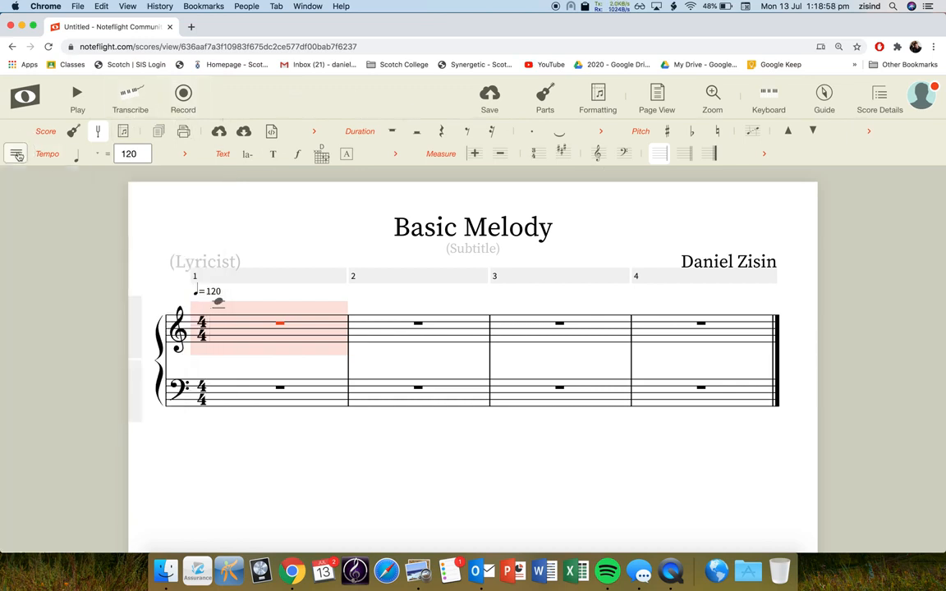
{"action": "left_click", "coordinate": [16, 155]}
{"action": "left_click", "coordinate": [16, 154]}
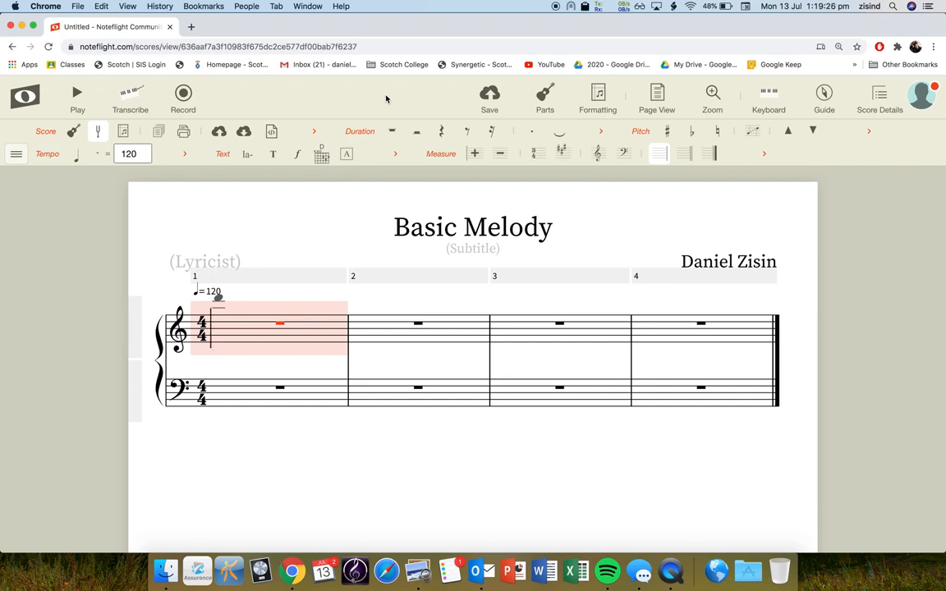
- Enter a C on beat 1 of the first treble measure, try it as an eighth note, and set it to a quarter note
{"action": "key", "text": "c"}
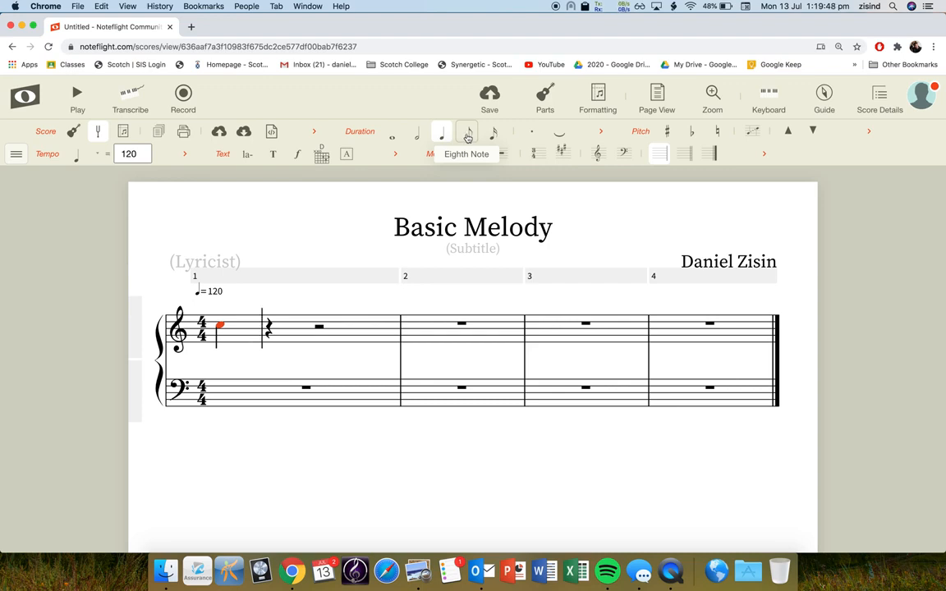
{"action": "left_click", "coordinate": [468, 134]}
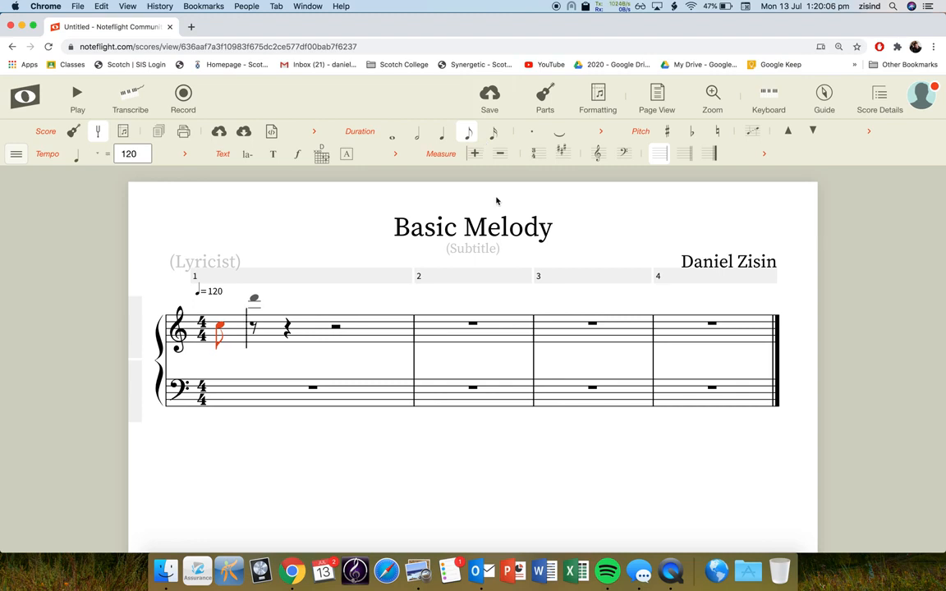
{"action": "key", "text": "5"}
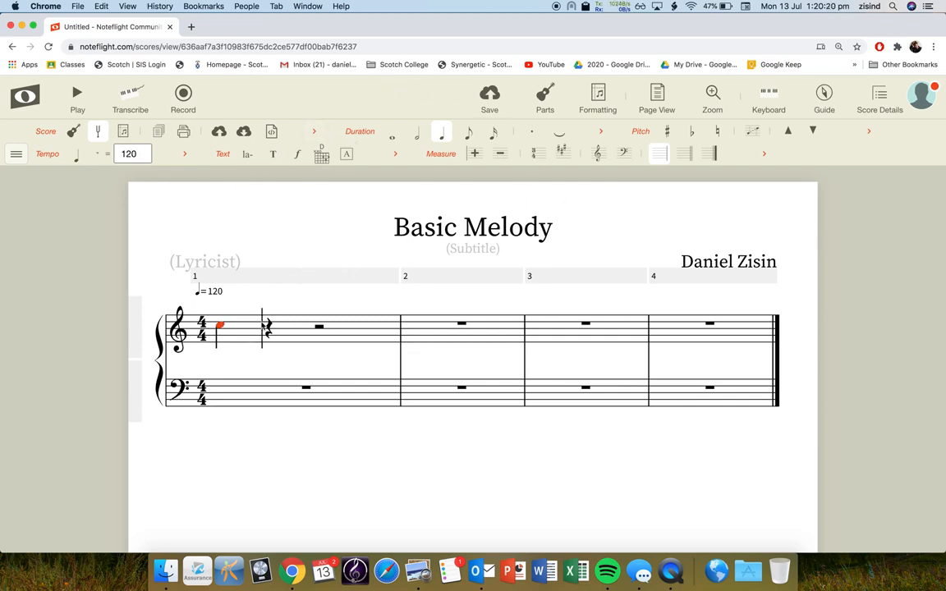
- Enter two eighth-note Cs on beat 2 of the first treble measure
{"action": "key", "text": "Right"}
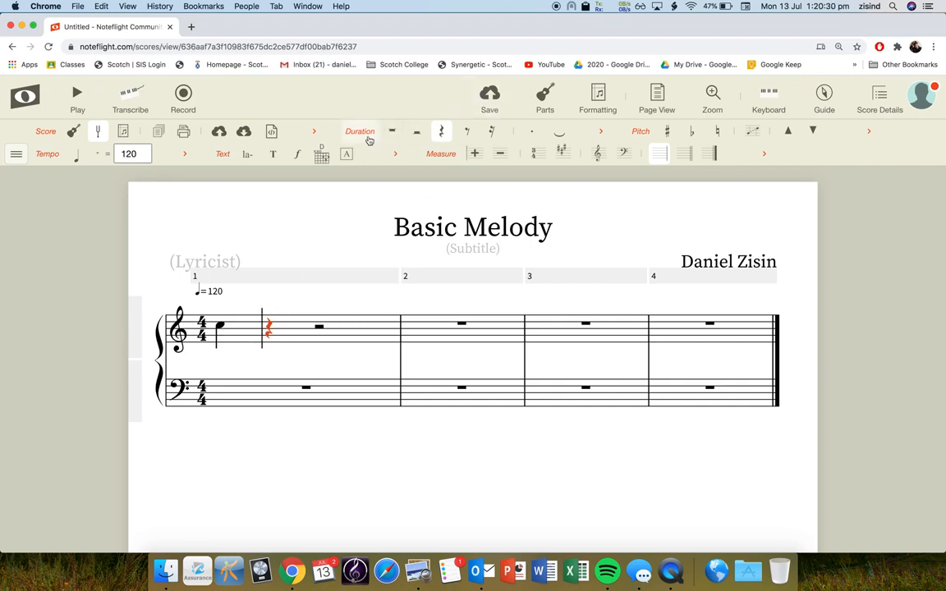
{"action": "left_click", "coordinate": [465, 133]}
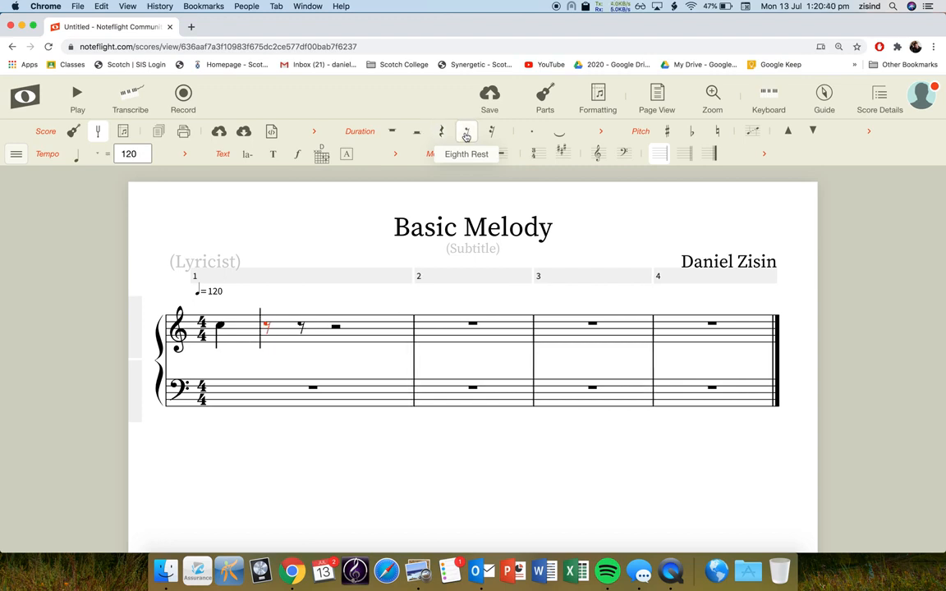
{"action": "key", "text": "c"}
{"action": "key", "text": "c"}
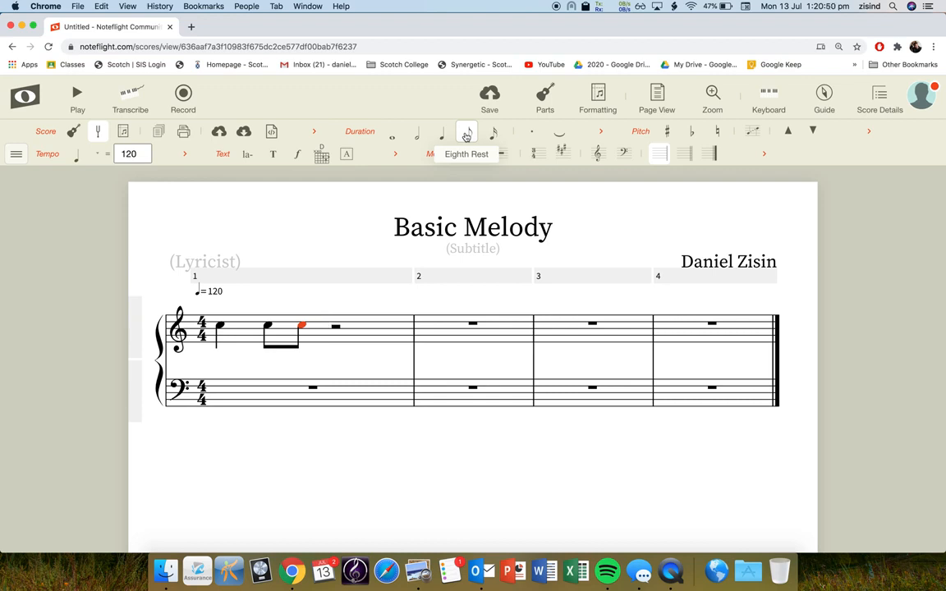
- Enter four sixteenth-note Cs on beat 3 of the first treble measure
{"action": "key", "text": "Right"}
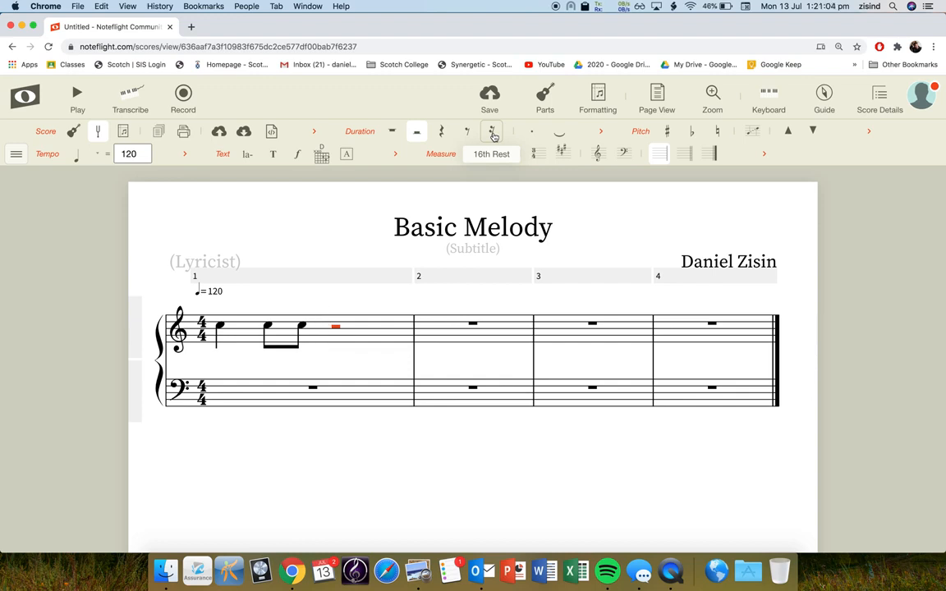
{"action": "left_click", "coordinate": [492, 134]}
{"action": "key", "text": "c"}
{"action": "key", "text": "c"}
{"action": "key", "text": "c"}
{"action": "key", "text": "c"}
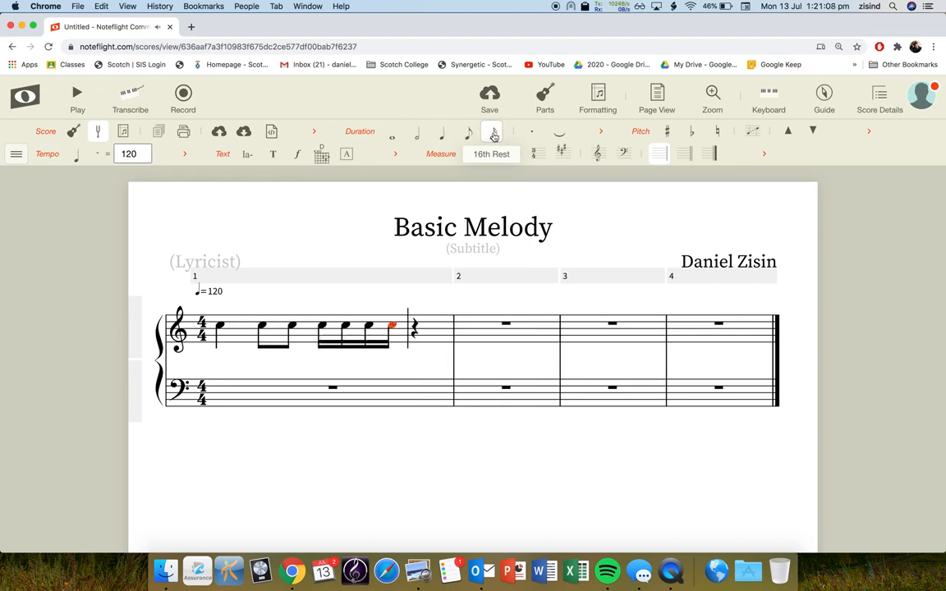
- Complete the first treble measure with a quarter-note C on beat 4
{"action": "key", "text": "Right"}
{"action": "key", "text": "c"}
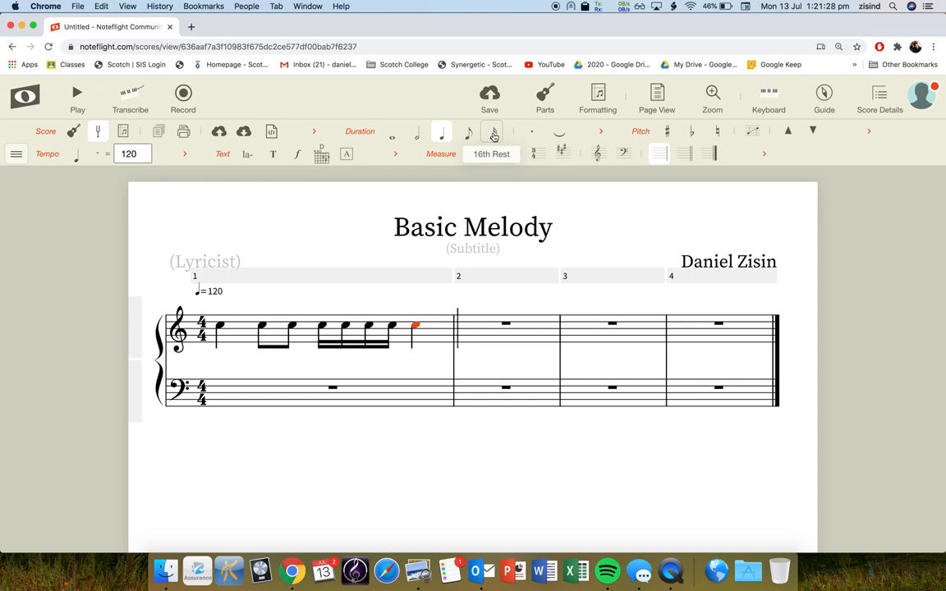
{"action": "left_click", "coordinate": [494, 135]}
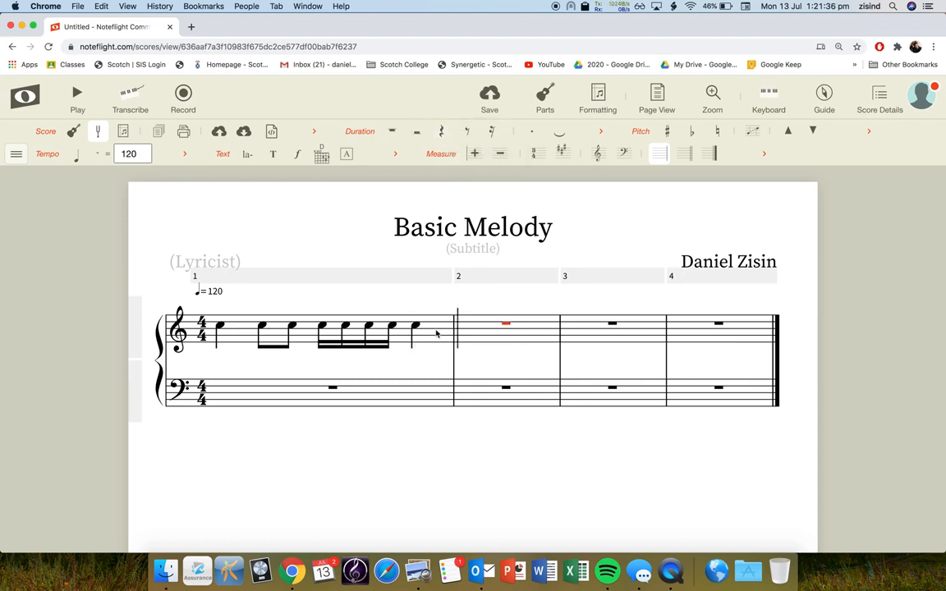
- Enter an eighth-note C followed by two sixteenth-note Cs on beat 1 of the second treble measure
{"action": "left_click", "coordinate": [468, 133]}
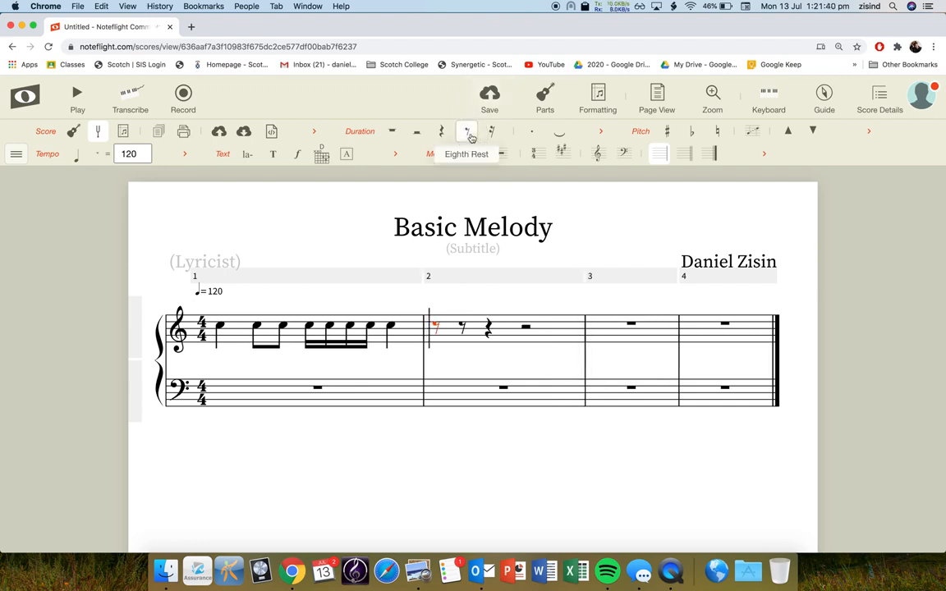
{"action": "left_click", "coordinate": [470, 134]}
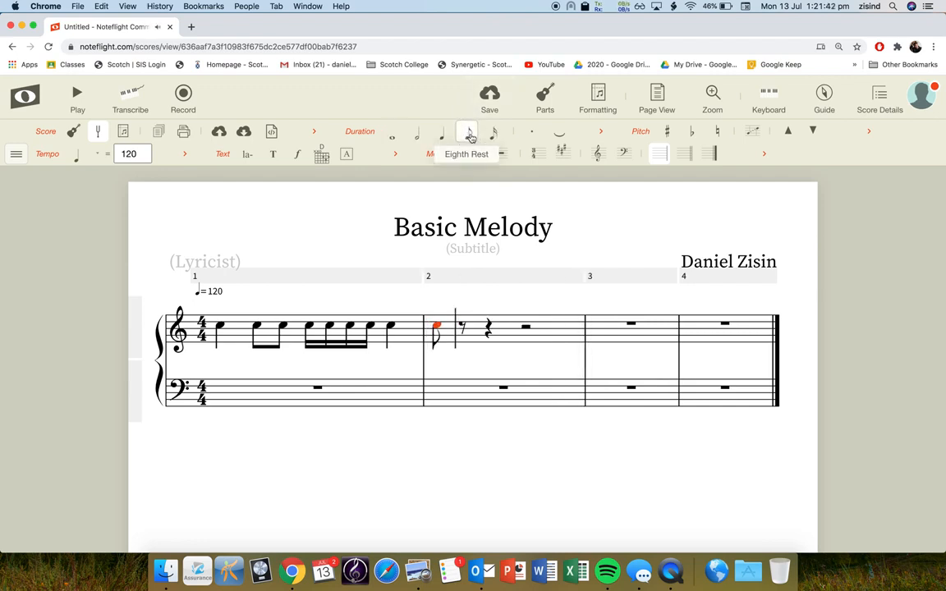
{"action": "key", "text": "Right"}
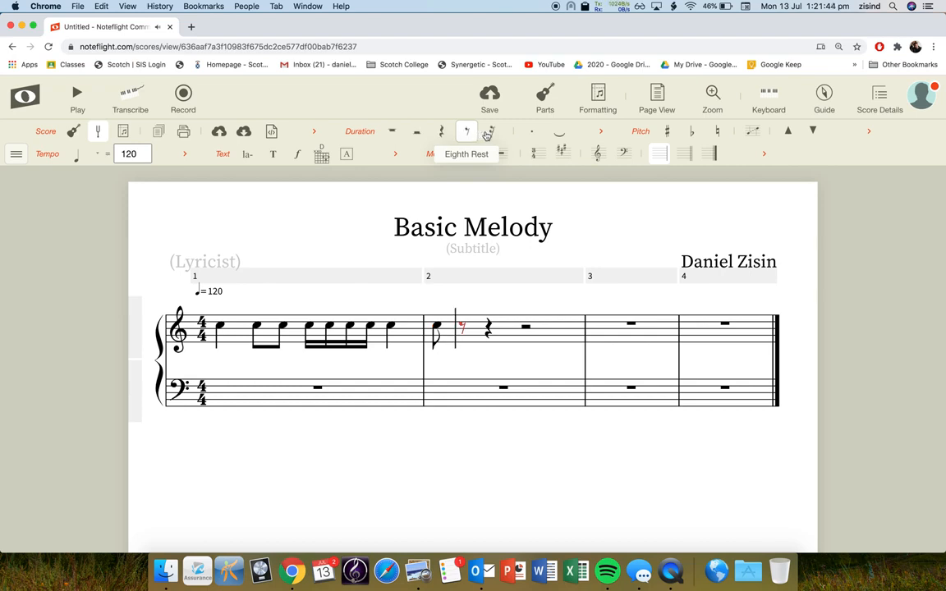
{"action": "left_click", "coordinate": [492, 133]}
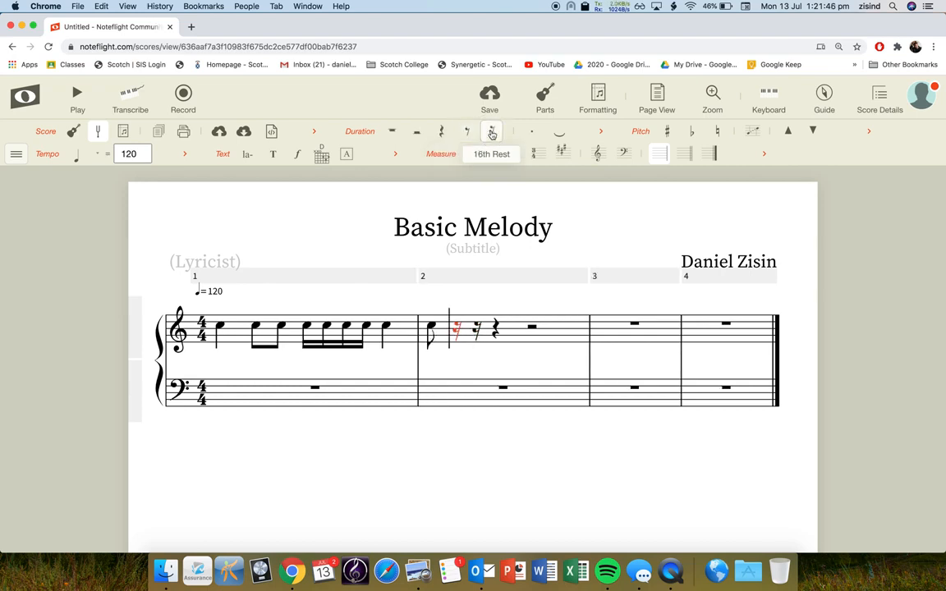
{"action": "left_click", "coordinate": [492, 133]}
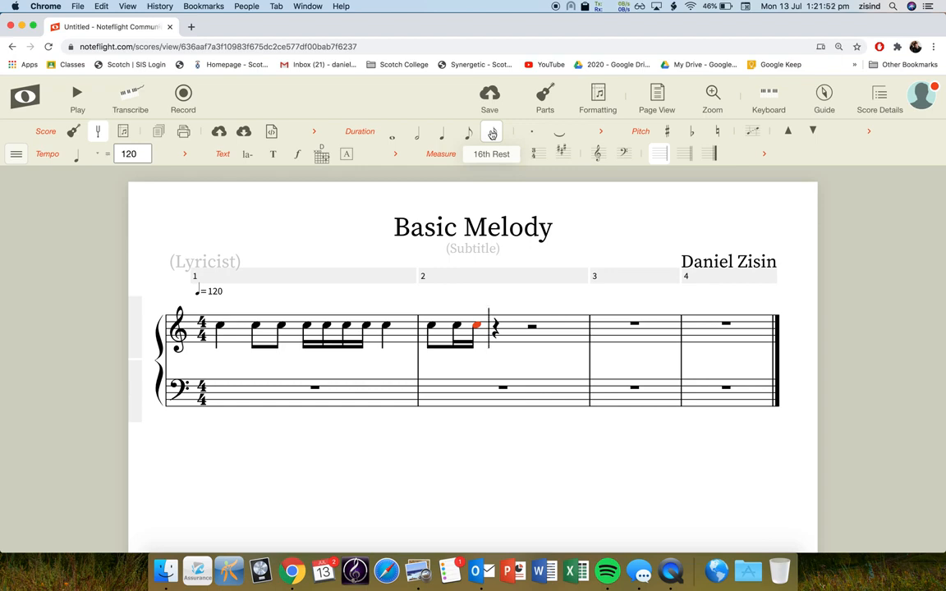
- Enter two sixteenth-note Cs and an eighth-note C on beat 2 of the second treble measure
{"action": "left_click", "coordinate": [495, 328]}
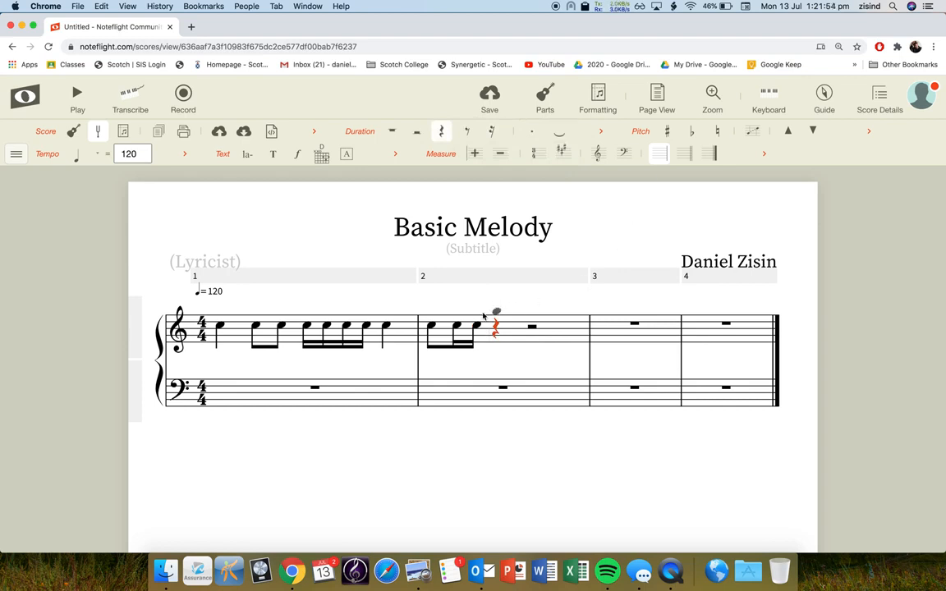
{"action": "left_click", "coordinate": [492, 133]}
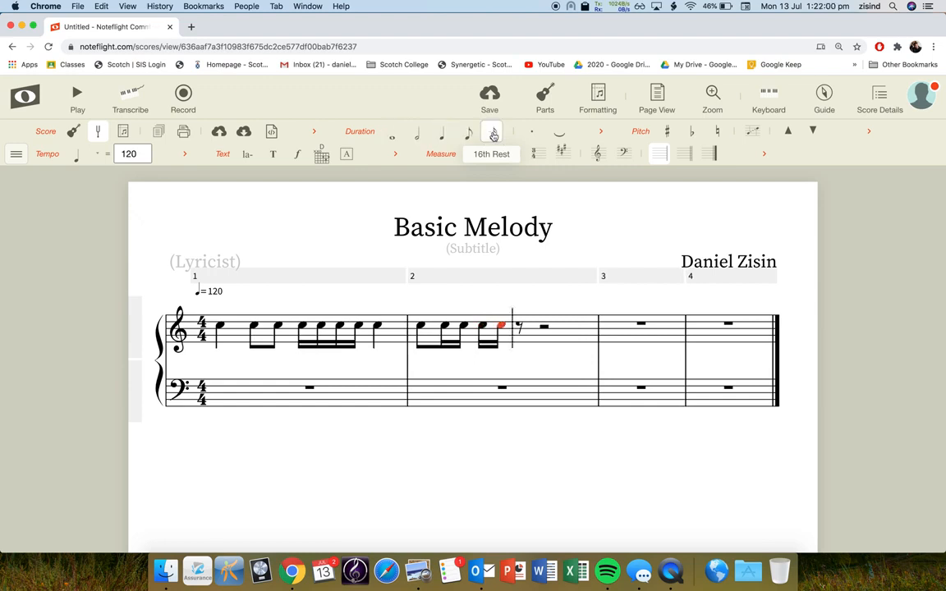
{"action": "key", "text": "Right"}
{"action": "key", "text": "c"}
{"action": "key", "text": "Right"}
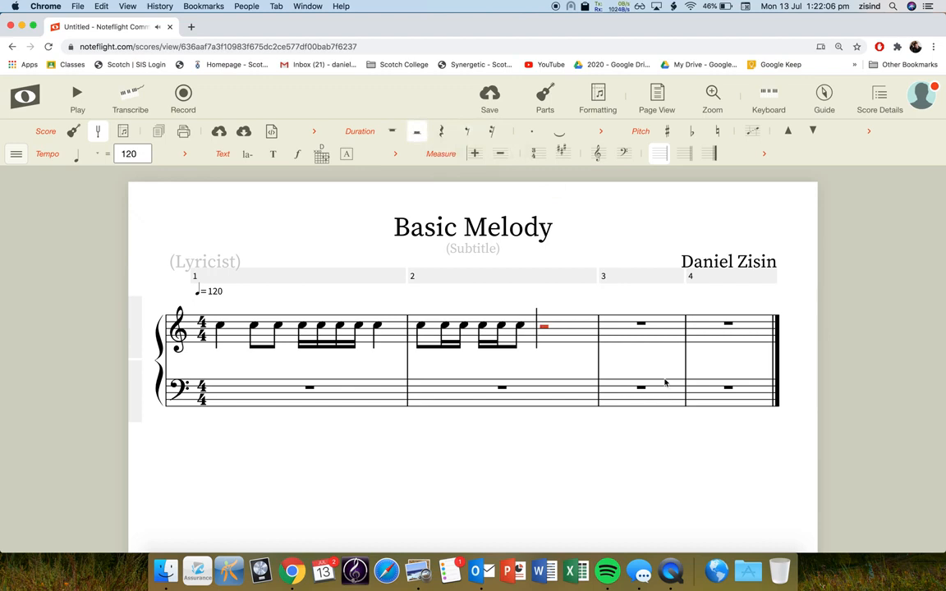
- Complete the second treble measure with two eighth-note Cs on beat 3 and a quarter-note C on beat 4
{"action": "left_click", "coordinate": [470, 133]}
{"action": "key", "text": "c"}
{"action": "key", "text": "c"}
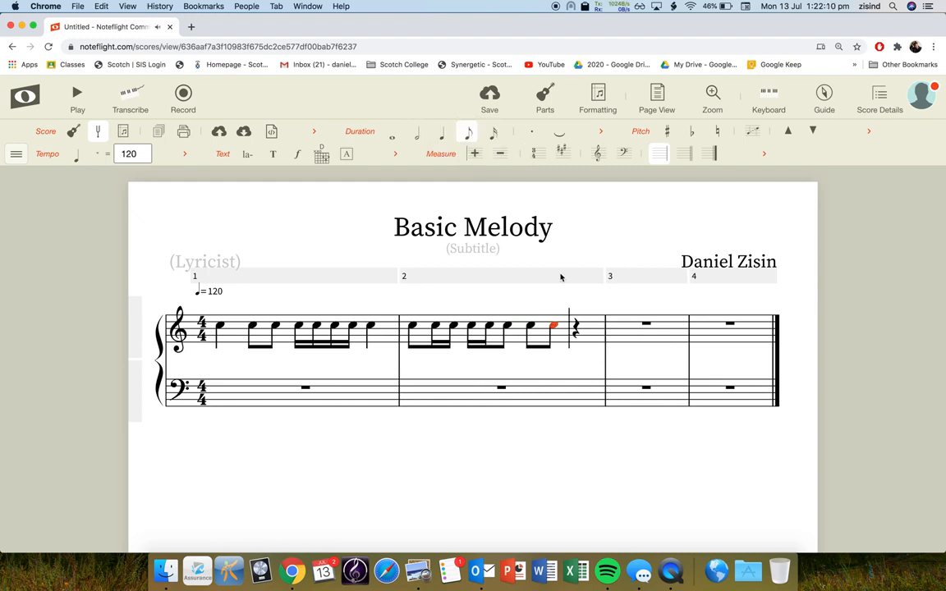
{"action": "key", "text": "Right"}
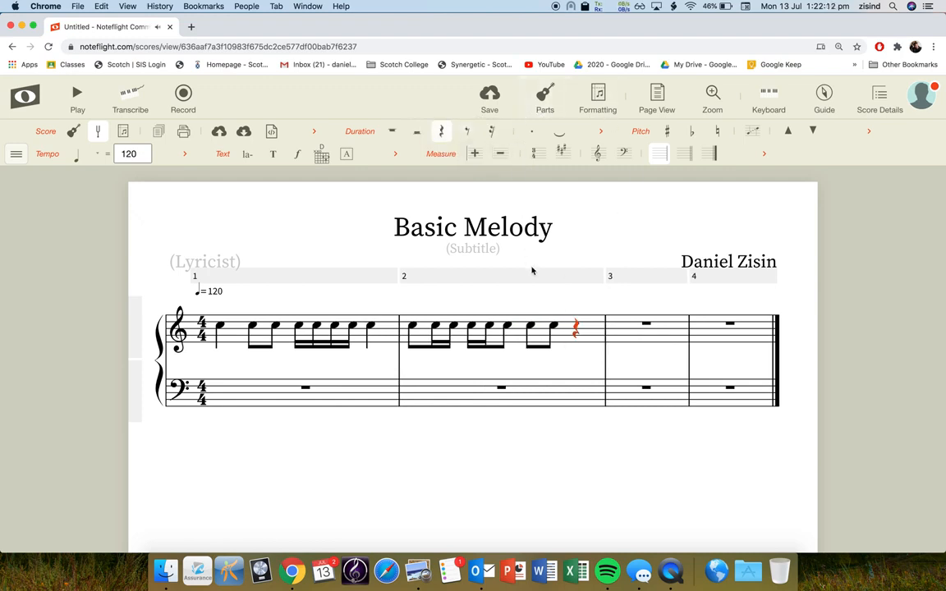
{"action": "key", "text": "c"}
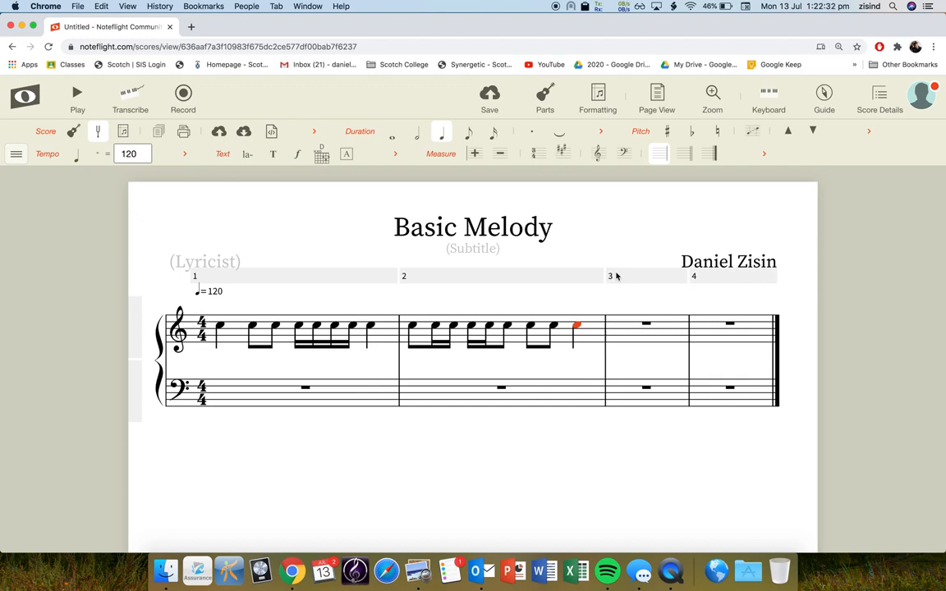
- Lower all treble notes in measures 1 and 2 by one octave
{"action": "left_click", "coordinate": [220, 328]}
{"action": "left_click", "coordinate": [277, 303]}
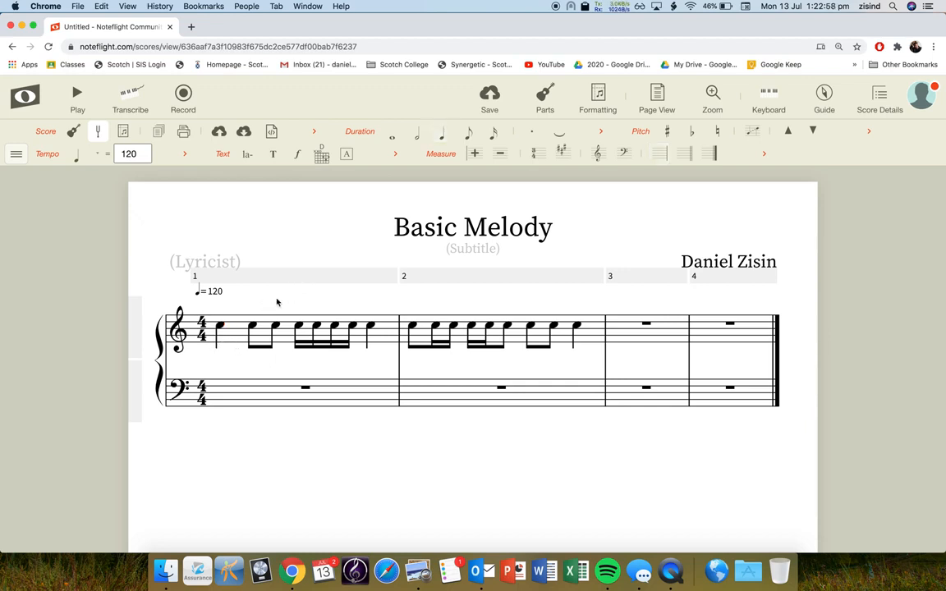
{"action": "left_click", "coordinate": [235, 338]}
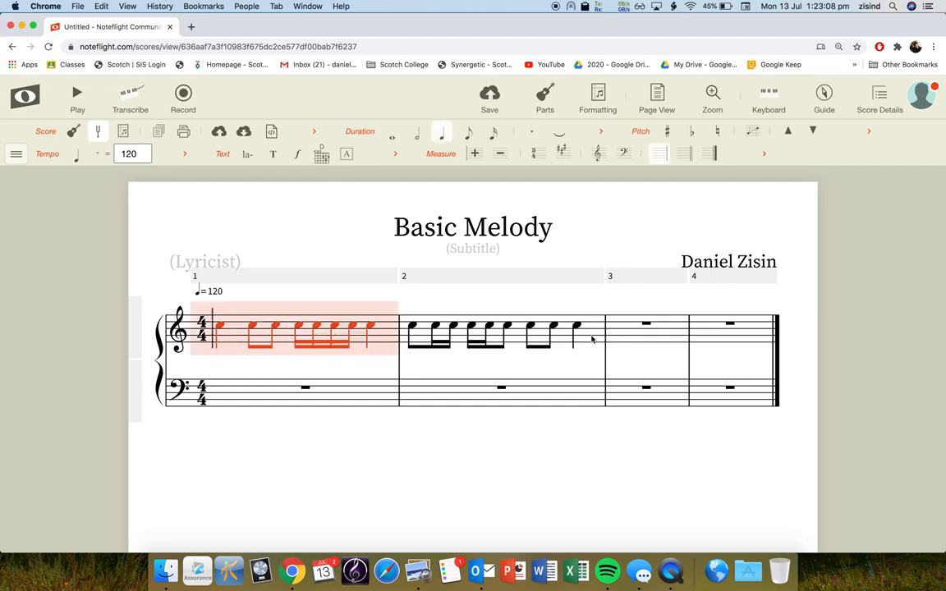
{"action": "key", "text": "space"}
{"action": "left_click", "coordinate": [592, 338], "text": "shift"}
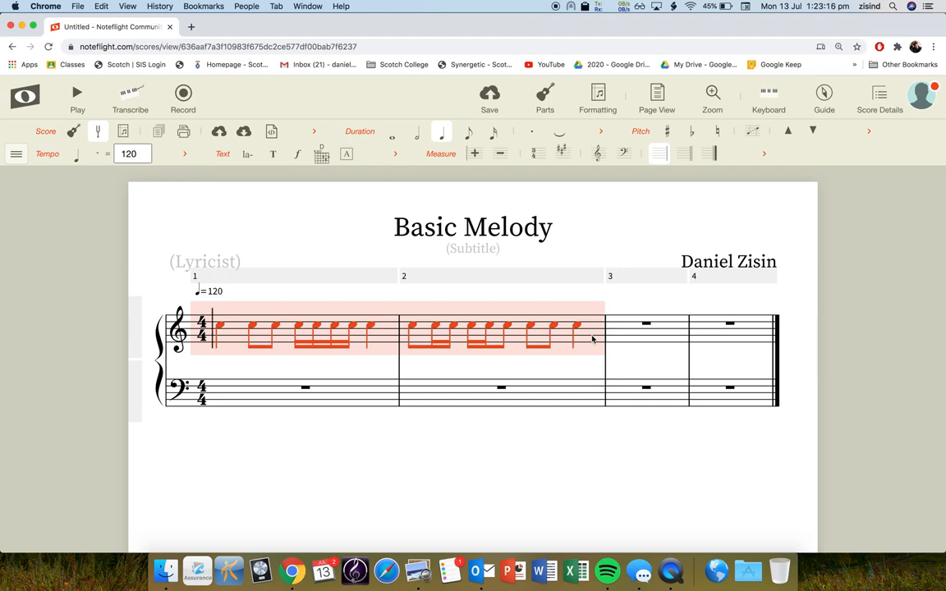
{"action": "key", "text": "super+Down"}
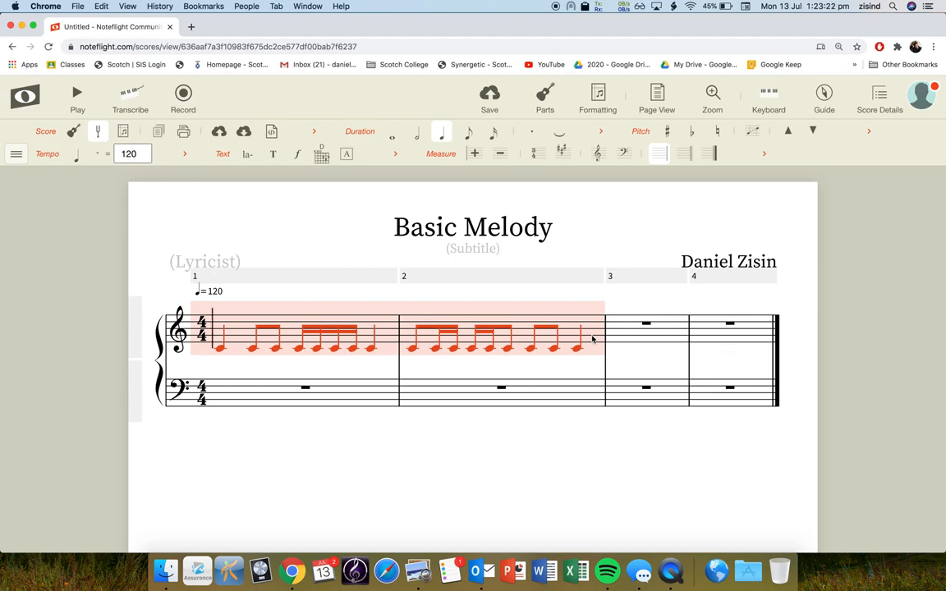
- Raise the two eighth notes on beat 2 of the first treble measure to D and E
{"action": "left_click", "coordinate": [281, 295]}
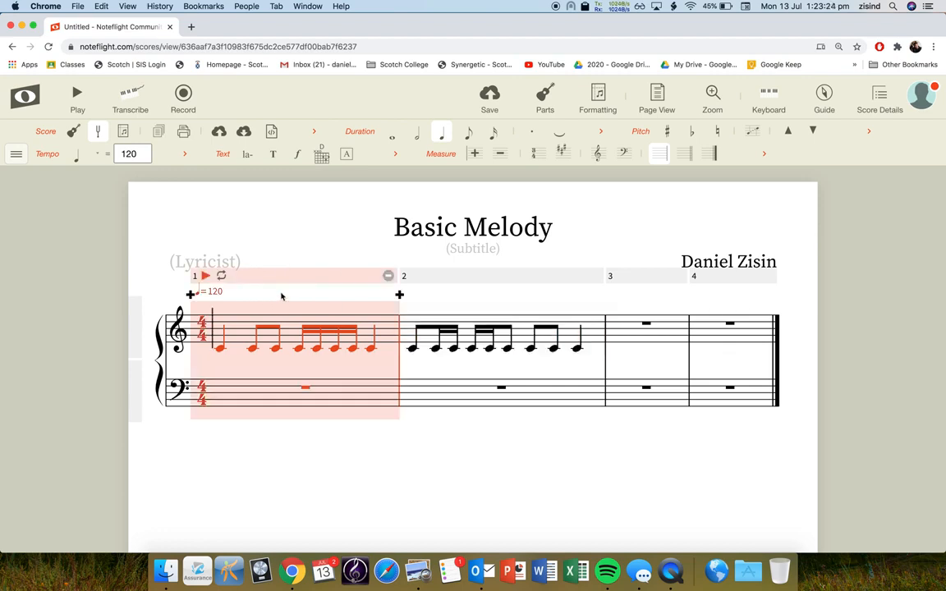
{"action": "left_click", "coordinate": [220, 348]}
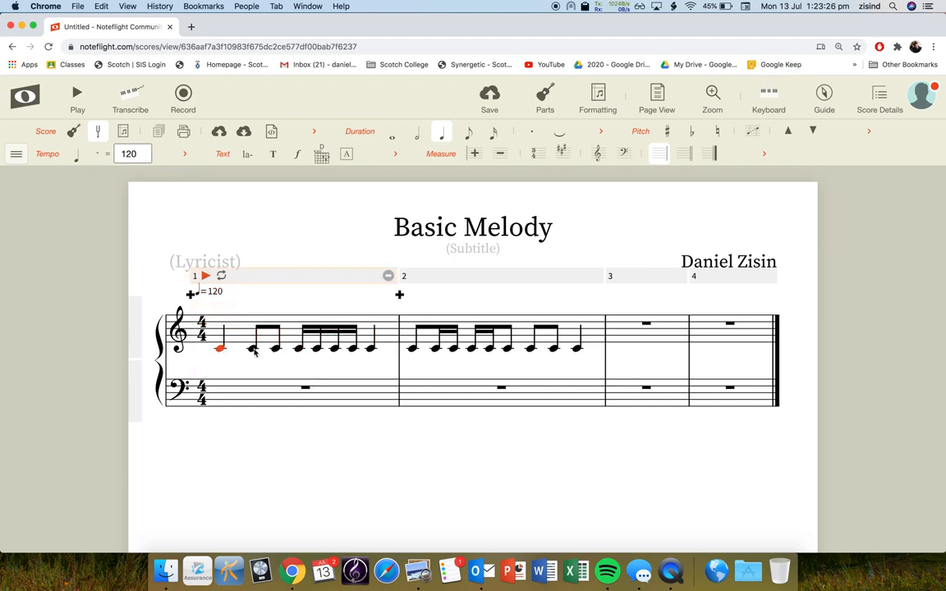
{"action": "left_click", "coordinate": [252, 347]}
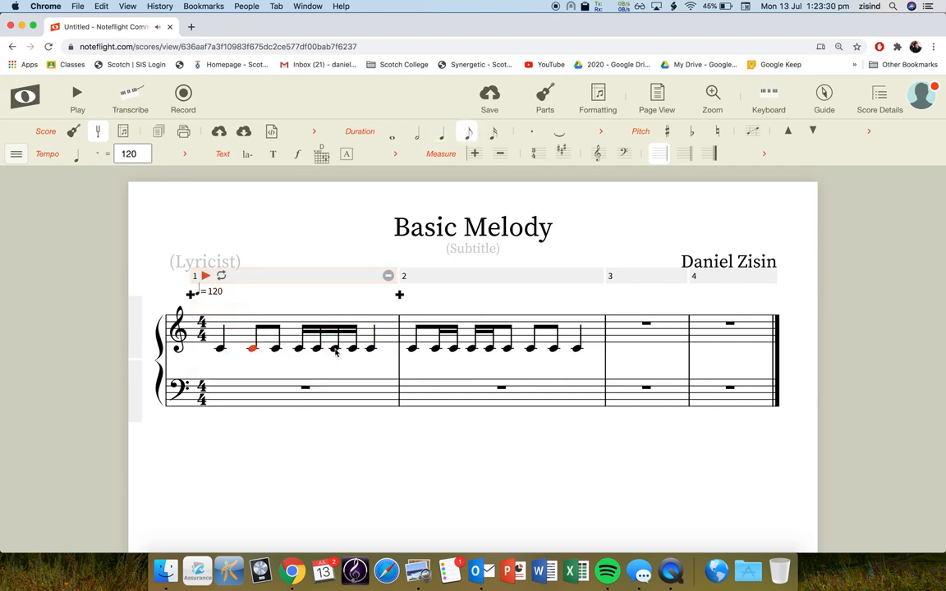
{"action": "key", "text": "Left"}
{"action": "key", "text": "Right"}
{"action": "key", "text": "Up"}
{"action": "key", "text": "Right"}
{"action": "key", "text": "Up"}
{"action": "key", "text": "Up"}
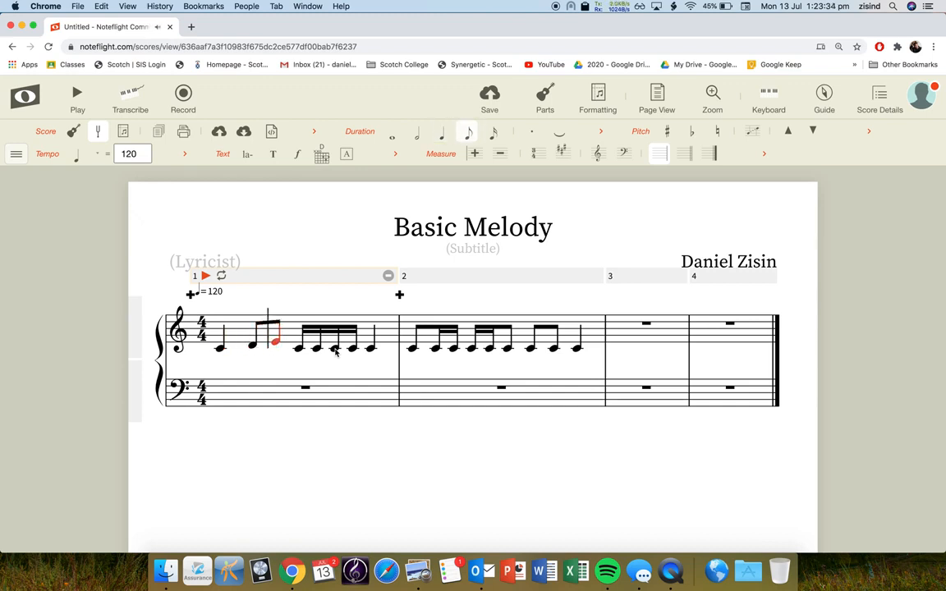
- Change the four sixteenth notes on beat 3 of the first treble measure to F, E, D and low B
{"action": "key", "text": "Right"}
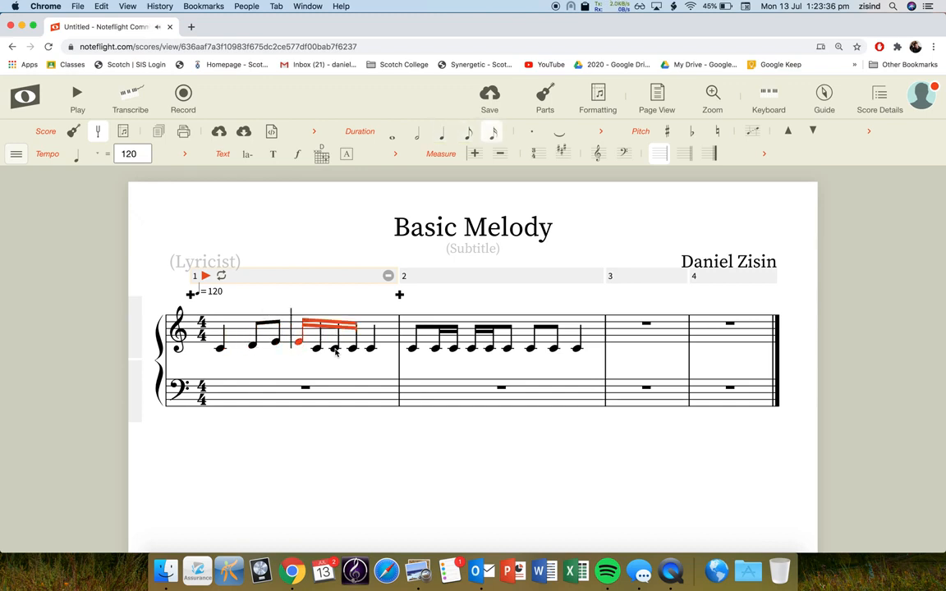
{"action": "key", "text": "Right"}
{"action": "key", "text": "Right"}
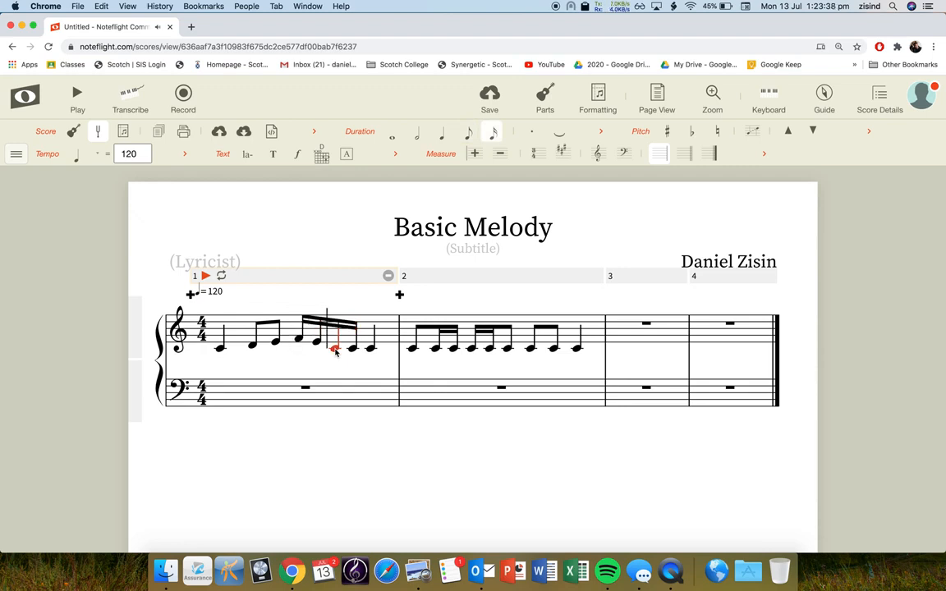
{"action": "key", "text": "Right"}
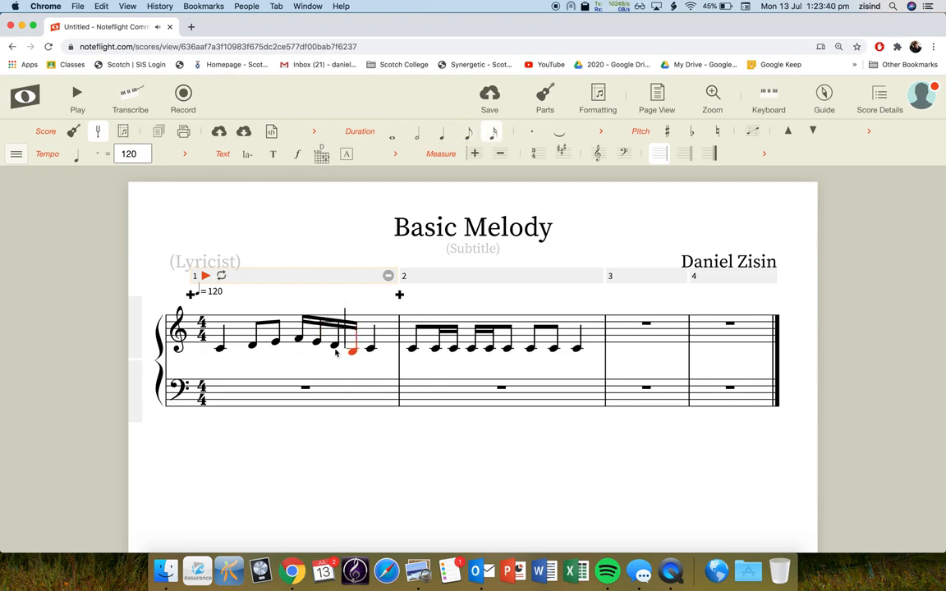
{"action": "key", "text": "Right"}
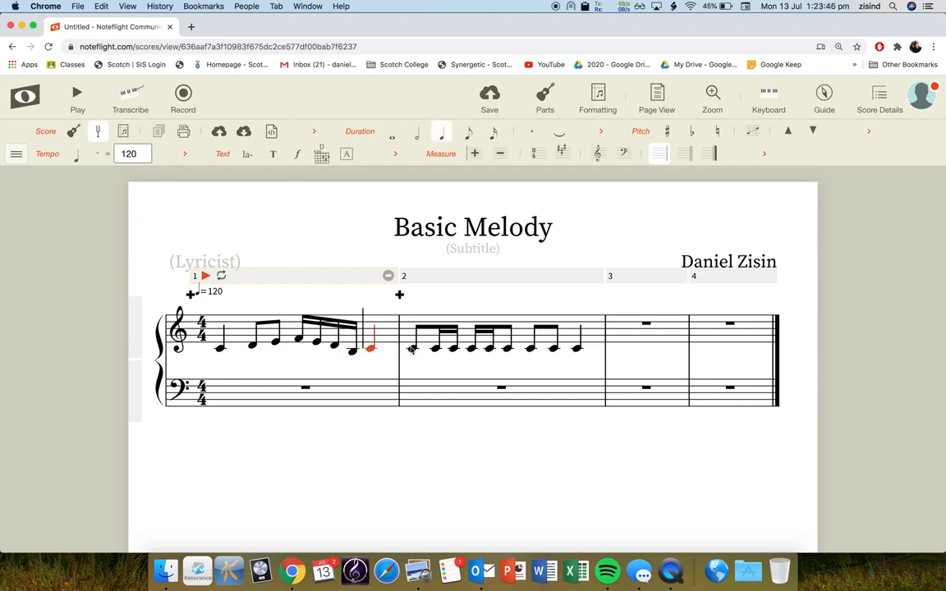
- Raise all three notes on beat 1 of the second treble measure to G
{"action": "key", "text": "Right"}
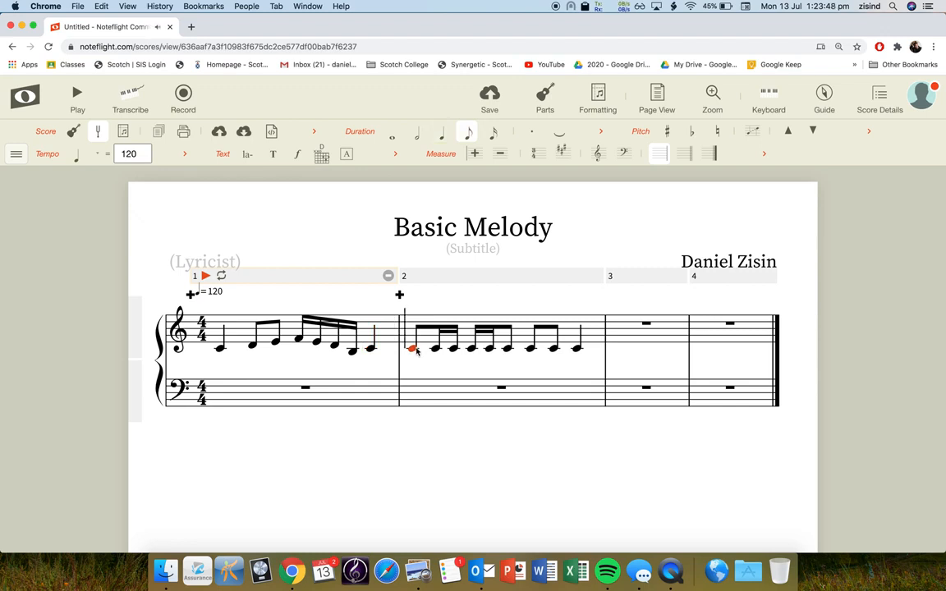
{"action": "key", "text": "Up"}
{"action": "key", "text": "Right"}
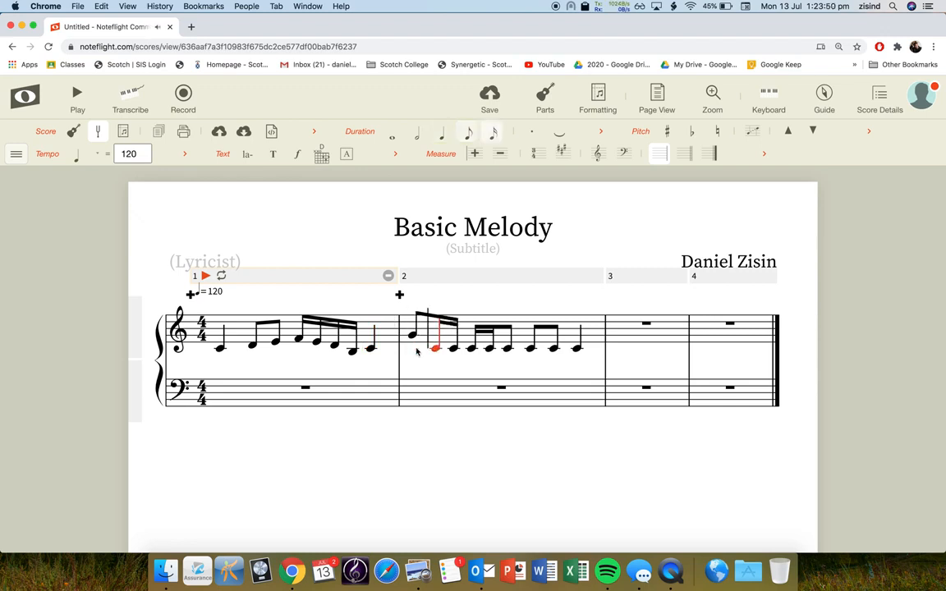
{"action": "key", "text": "Up"}
{"action": "key", "text": "Up"}
{"action": "key", "text": "Up"}
{"action": "key", "text": "Right"}
{"action": "key", "text": "Up"}
{"action": "key", "text": "Up"}
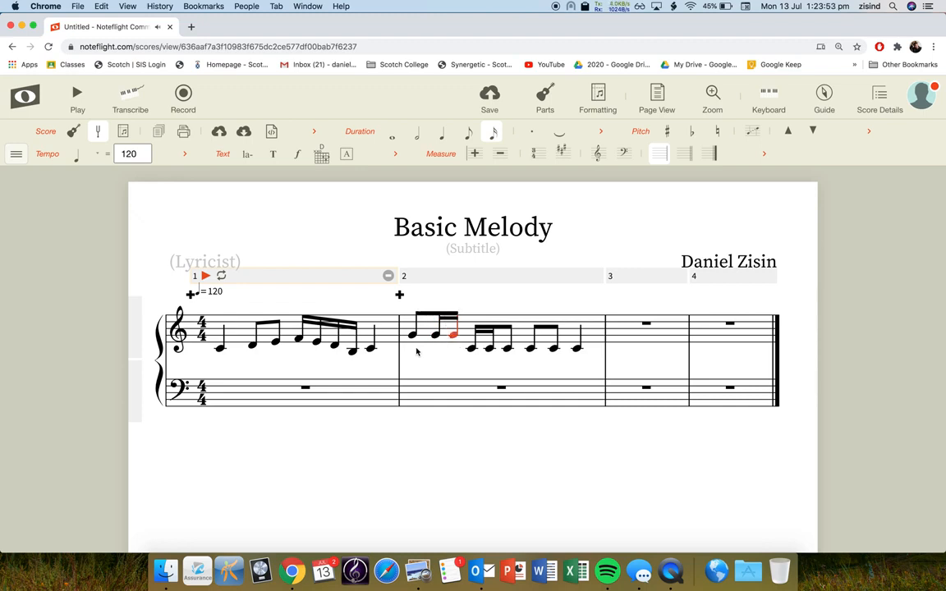
- Raise all three notes on beat 2 of the second treble measure to E
{"action": "left_click", "coordinate": [472, 346]}
{"action": "key", "text": "Up"}
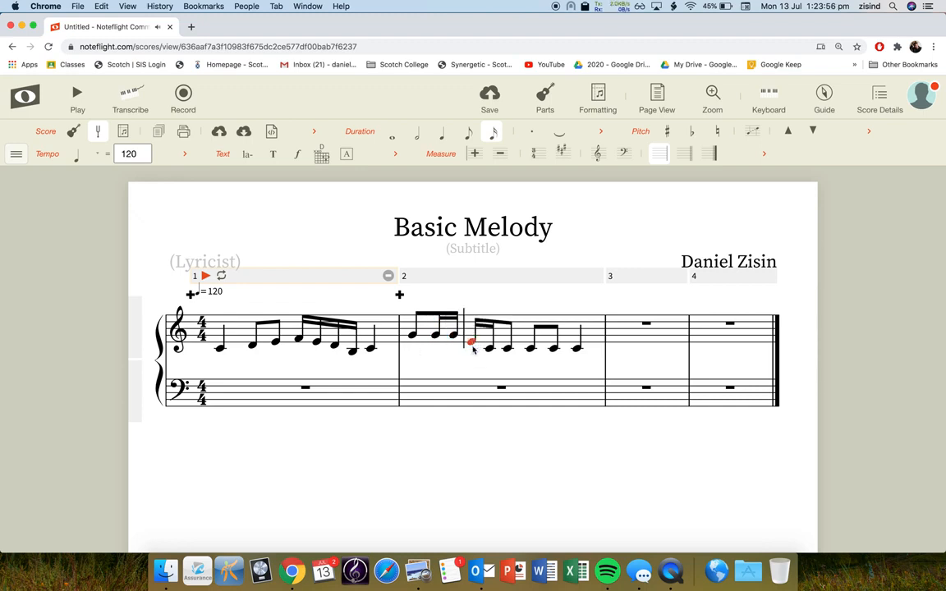
{"action": "key", "text": "Right"}
{"action": "key", "text": "Up"}
{"action": "key", "text": "Right"}
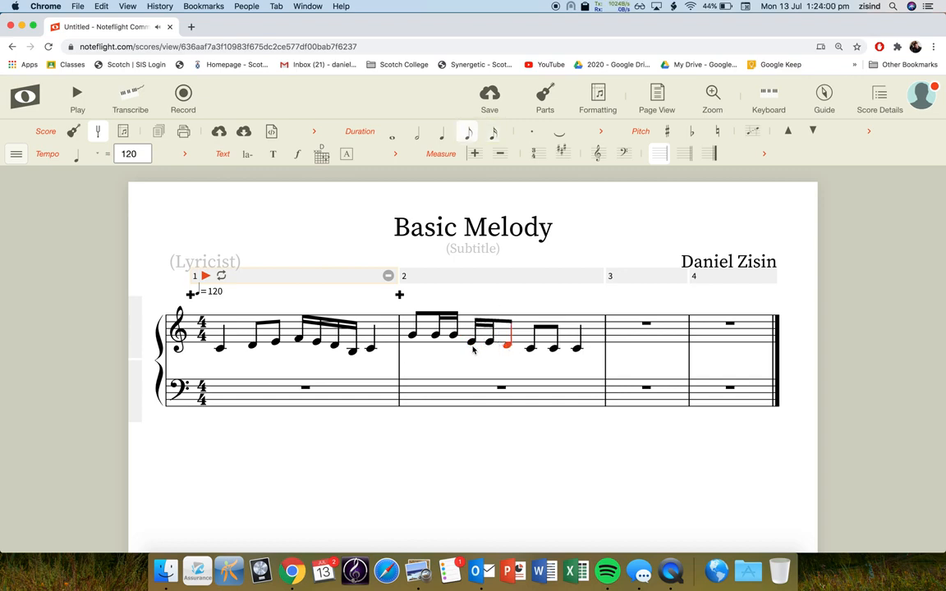
- Change the two eighth notes on beat 3 of the second treble measure to D and low B
{"action": "left_click", "coordinate": [530, 348]}
{"action": "key", "text": "Right"}
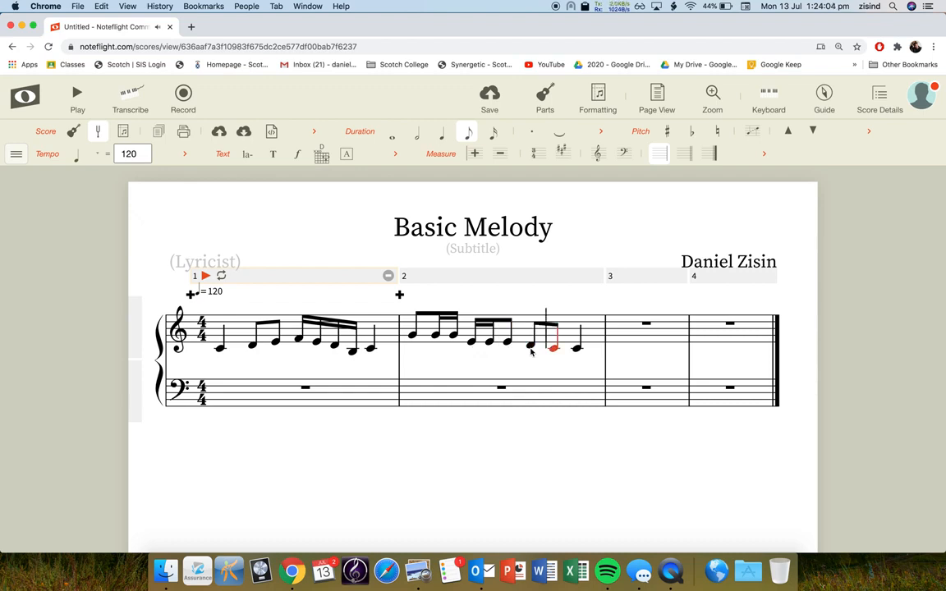
{"action": "key", "text": "Right"}
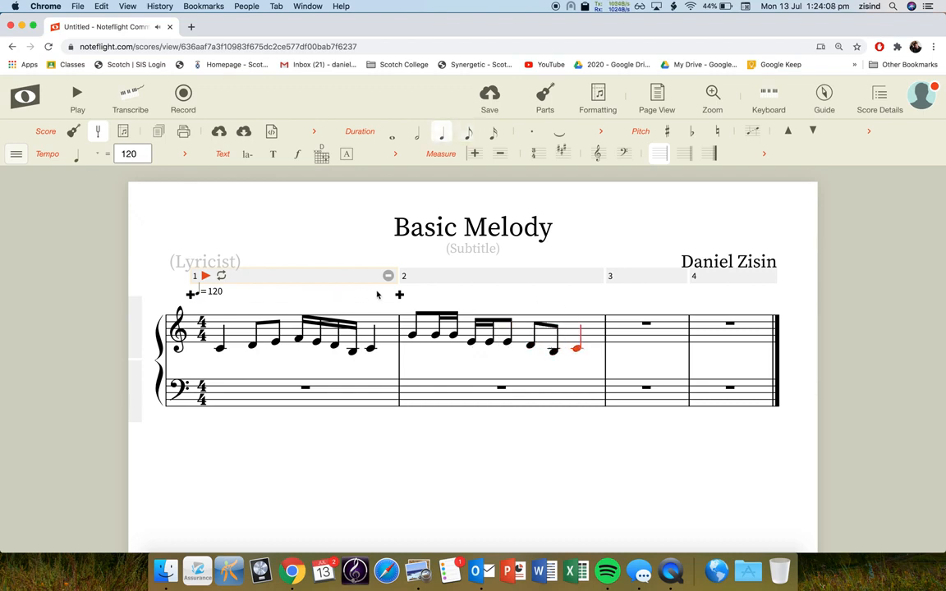
- Play the melody back from measure 1, stop playback, and save the score
{"action": "left_click", "coordinate": [206, 277]}
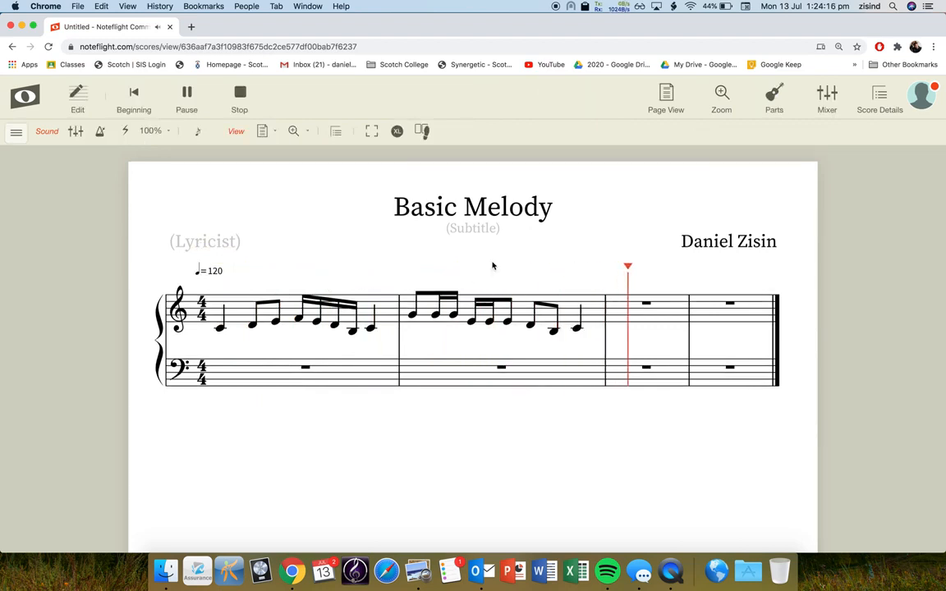
{"action": "key", "text": "space"}
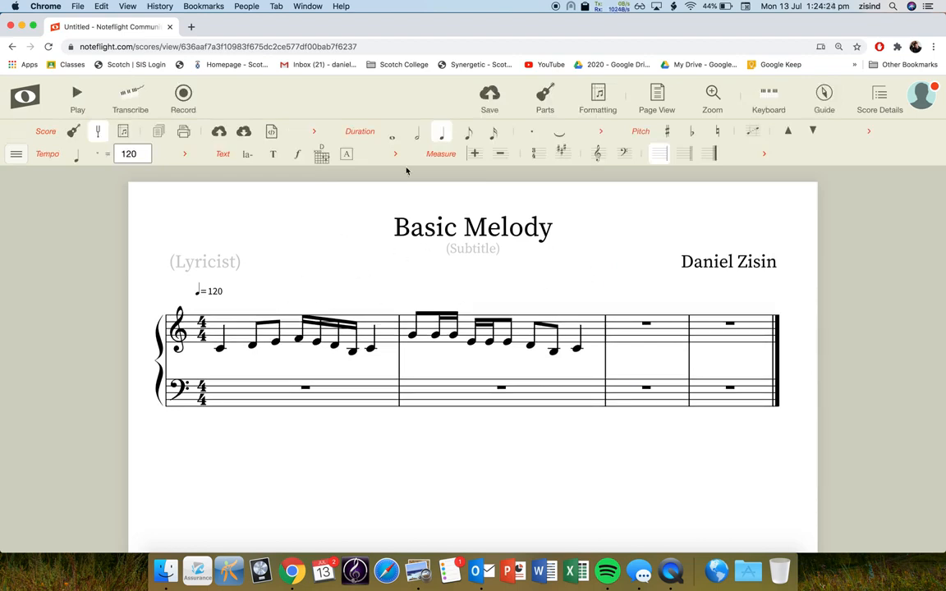
{"action": "left_click", "coordinate": [488, 95]}
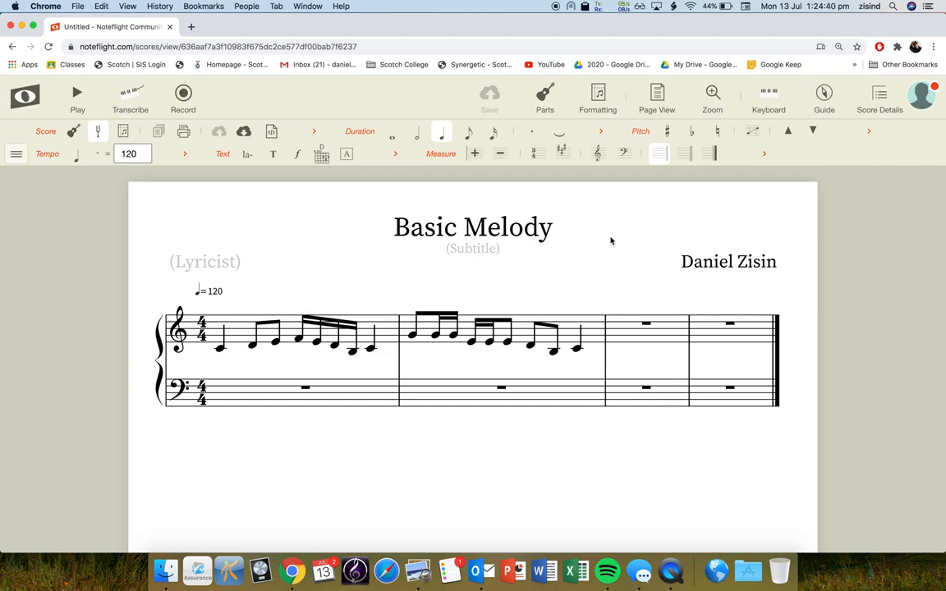
{"action": "left_click", "coordinate": [346, 301]}
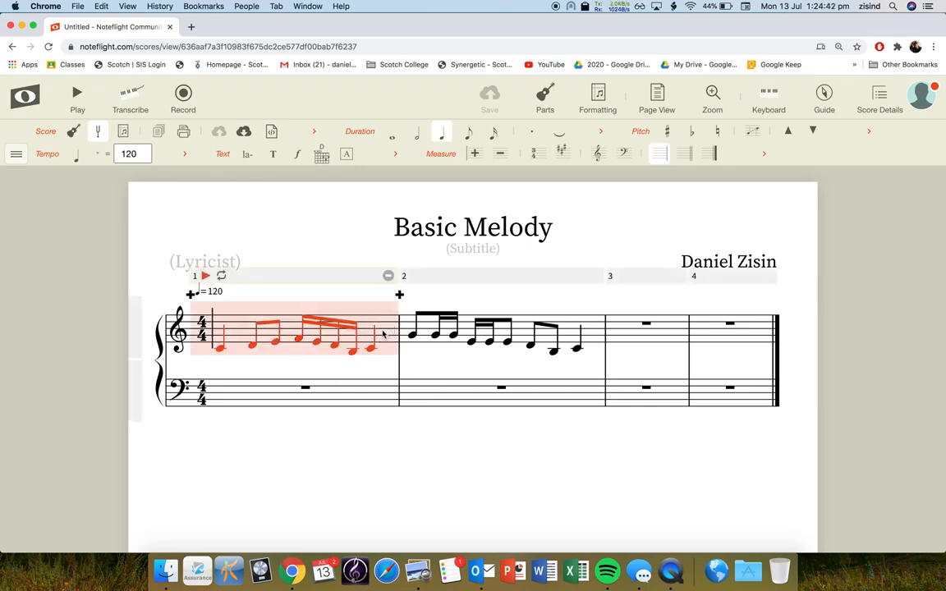
{"action": "left_click", "coordinate": [592, 322]}
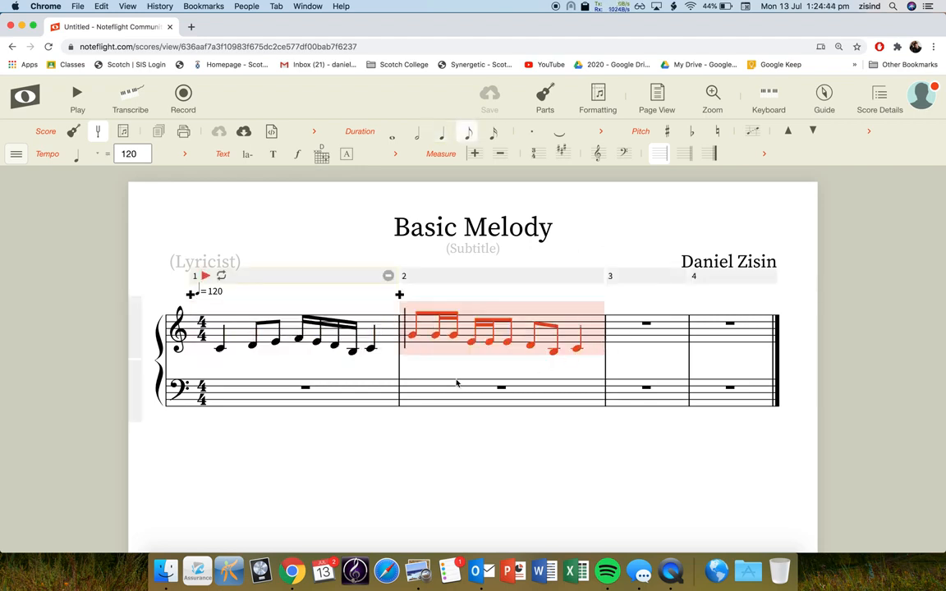
{"action": "left_click", "coordinate": [399, 423]}
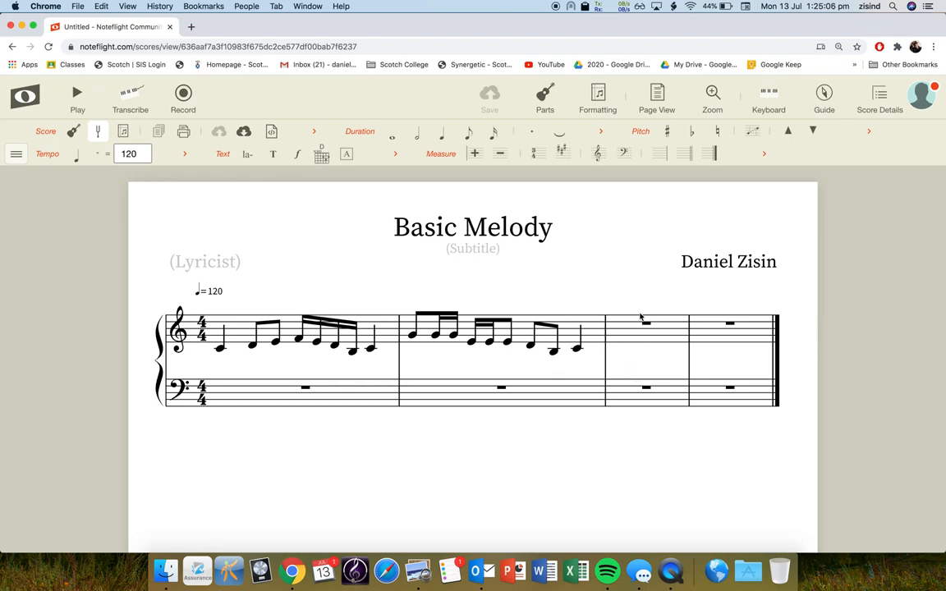
- Delete the two empty measures at the end of the score, measures 3 and 4
{"action": "left_click", "coordinate": [640, 317]}
{"action": "left_click", "coordinate": [632, 278]}
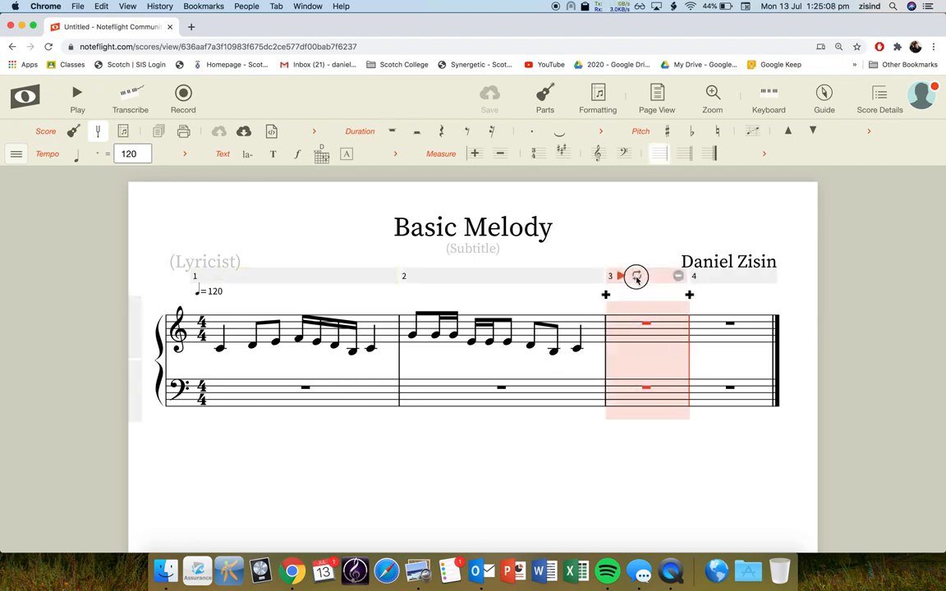
{"action": "left_click", "coordinate": [739, 278], "text": "shift"}
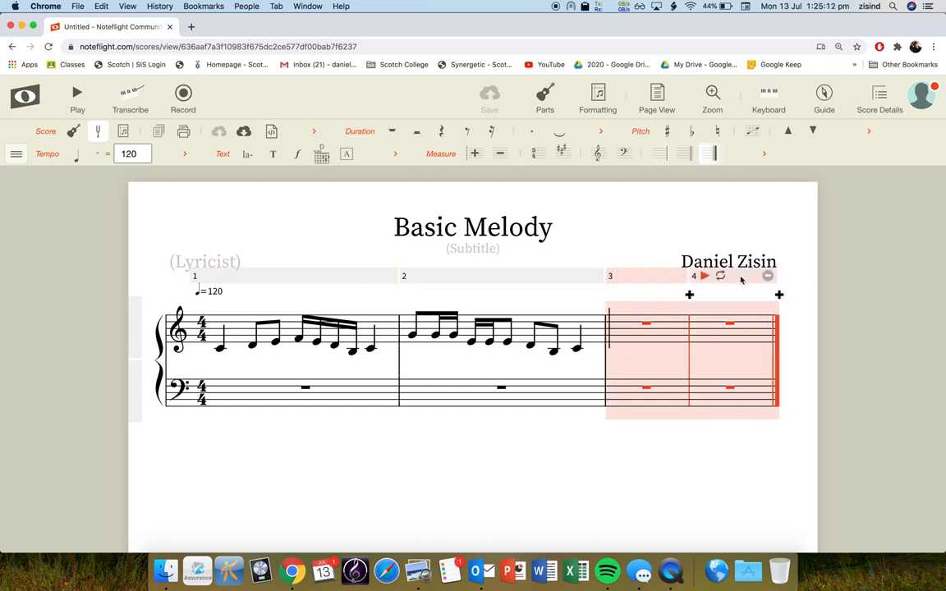
{"action": "left_click", "coordinate": [768, 277]}
{"action": "left_click", "coordinate": [768, 277]}
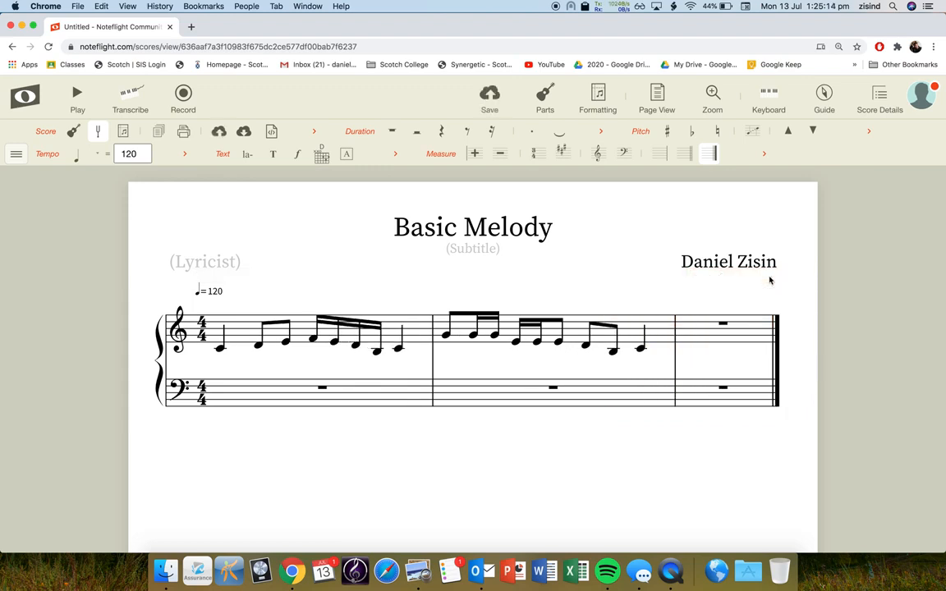
{"action": "left_click", "coordinate": [713, 332]}
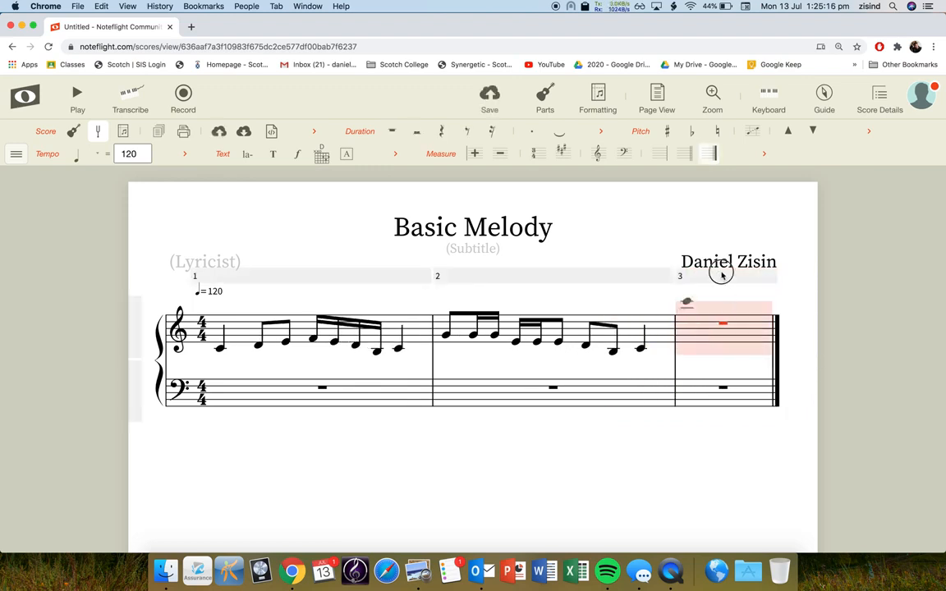
{"action": "left_click", "coordinate": [767, 276]}
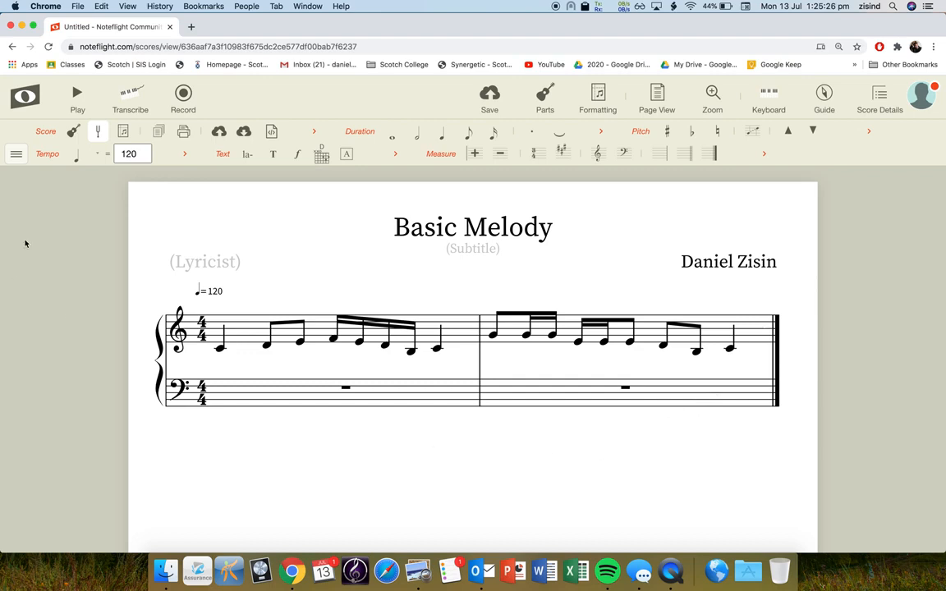
- Export the score as a Full Score PDF and save the file
{"action": "left_click", "coordinate": [16, 153]}
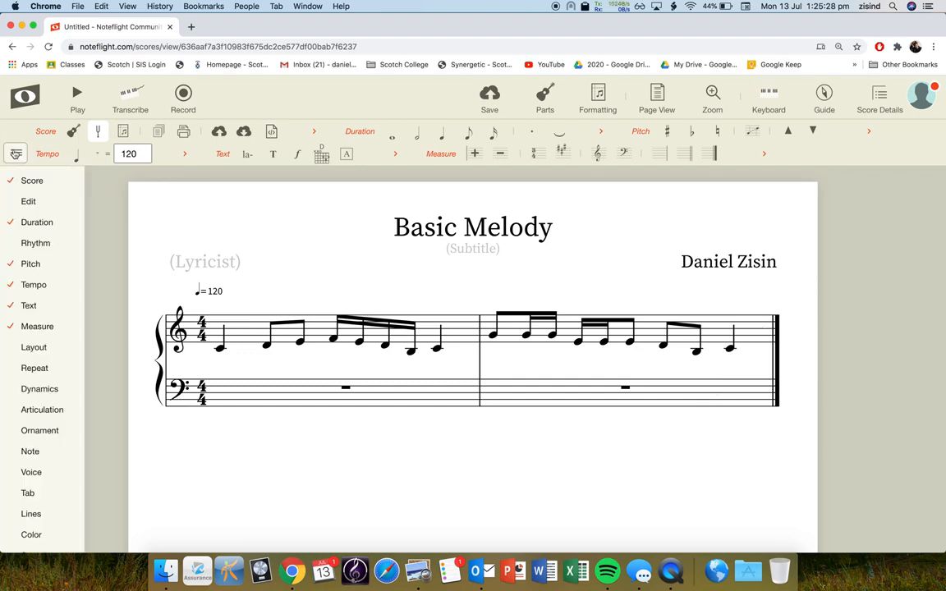
{"action": "mouse_move", "coordinate": [30, 186]}
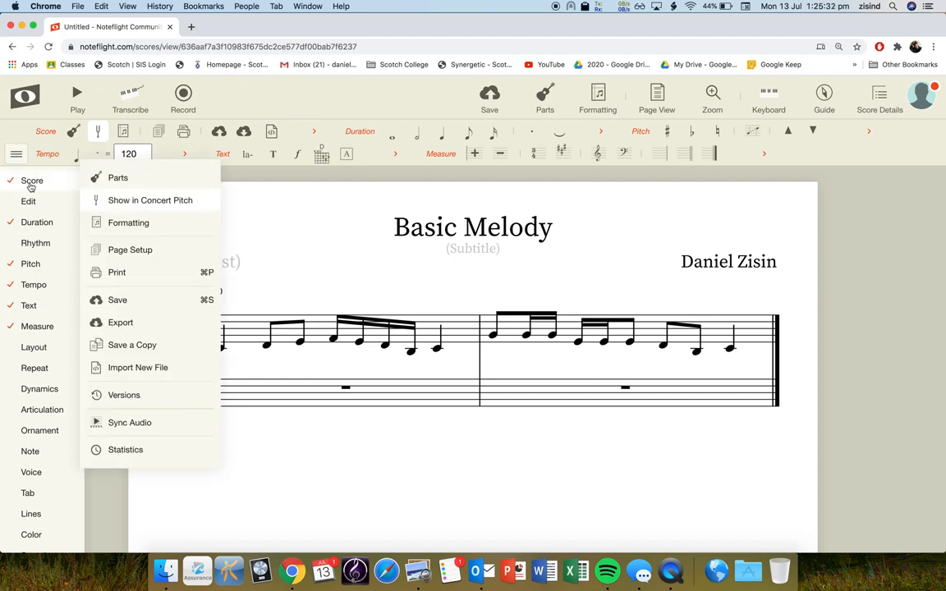
{"action": "left_click", "coordinate": [130, 325]}
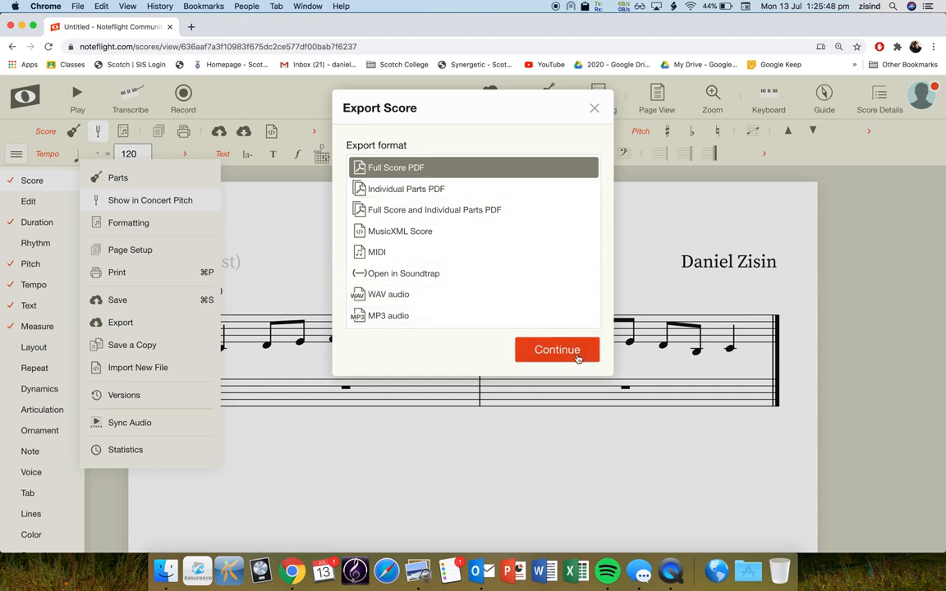
{"action": "left_click", "coordinate": [556, 350]}
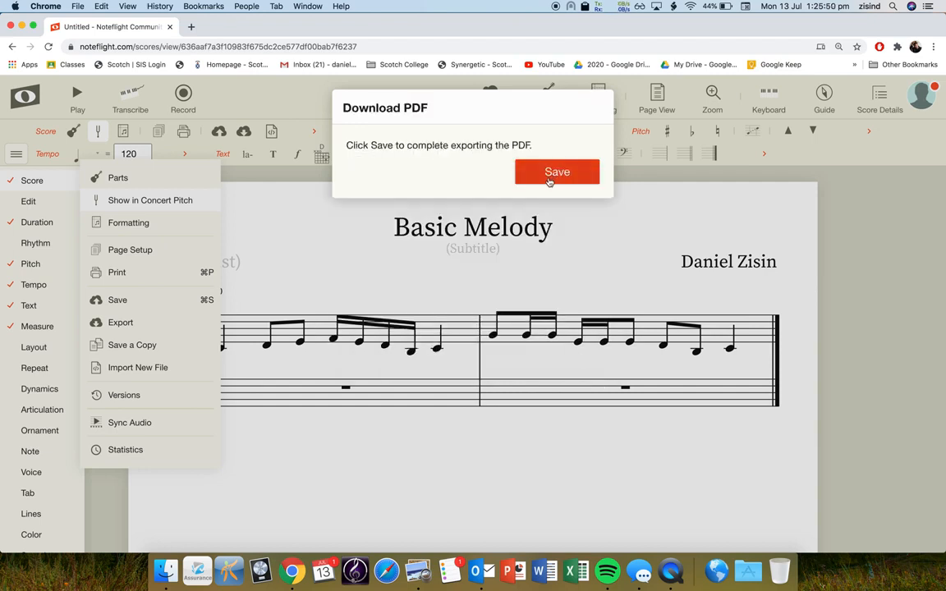
{"action": "left_click", "coordinate": [548, 182]}
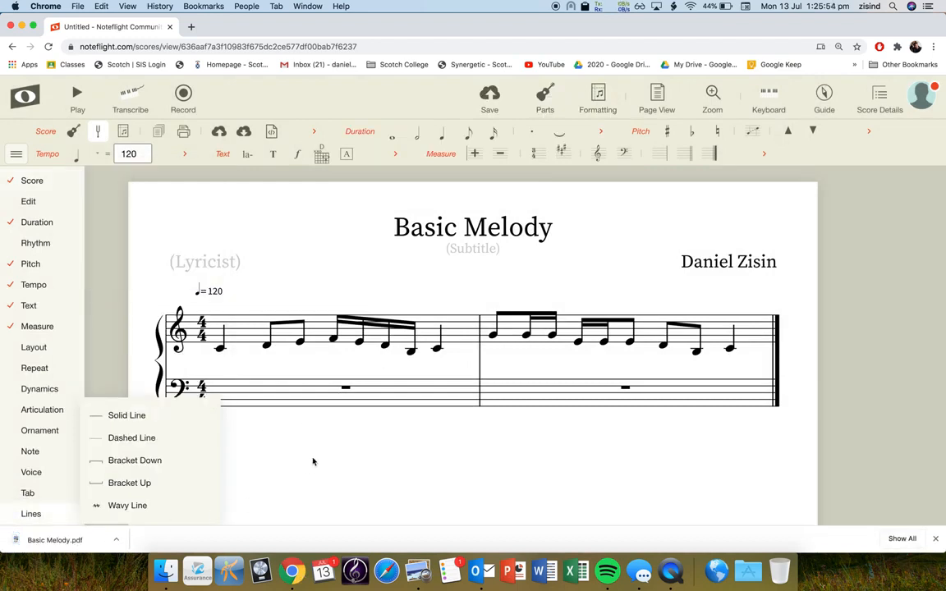
- Export the score as MP3 audio and dismiss the export dialog
{"action": "left_click", "coordinate": [17, 155]}
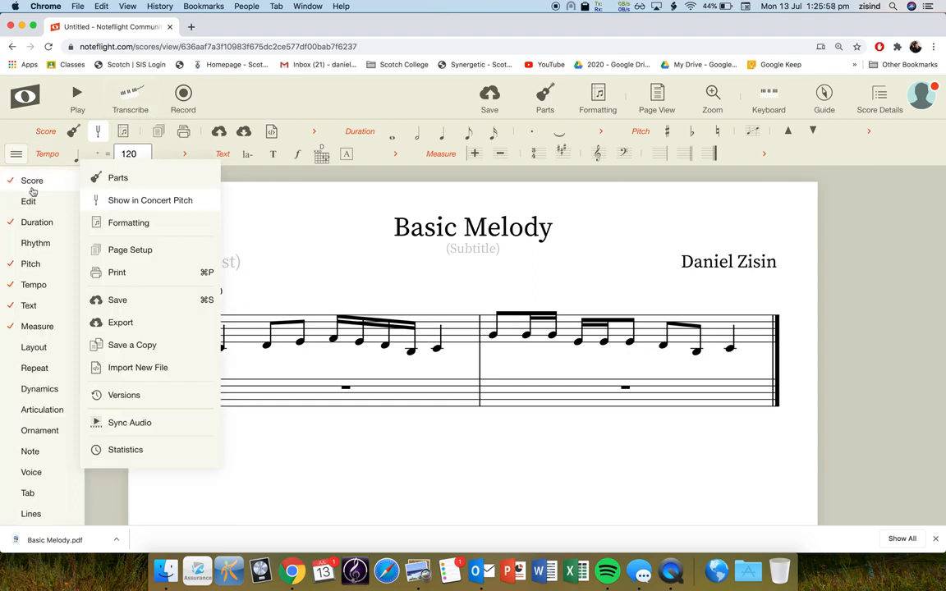
{"action": "mouse_move", "coordinate": [37, 222]}
{"action": "mouse_move", "coordinate": [42, 184]}
{"action": "left_click", "coordinate": [120, 322]}
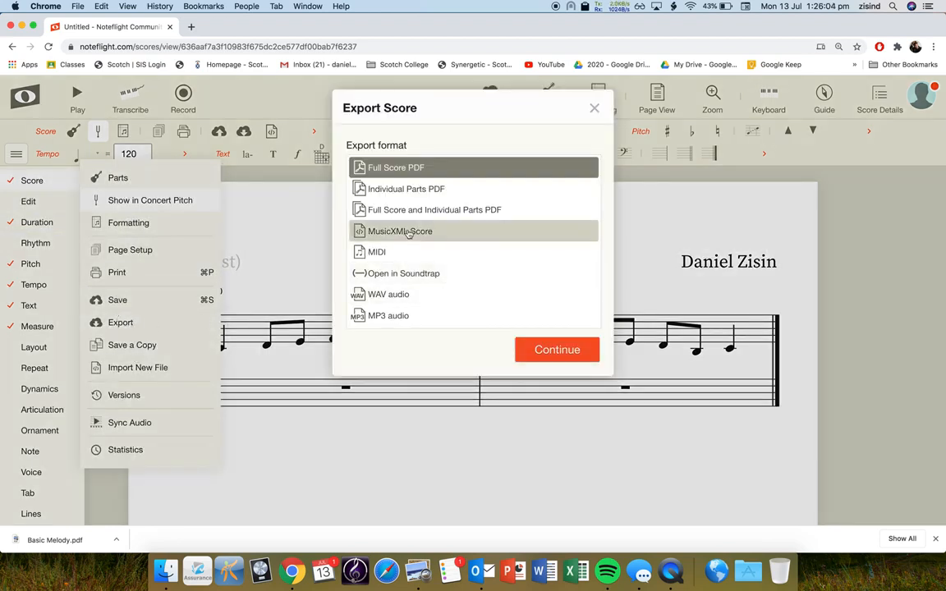
{"action": "left_click", "coordinate": [392, 314]}
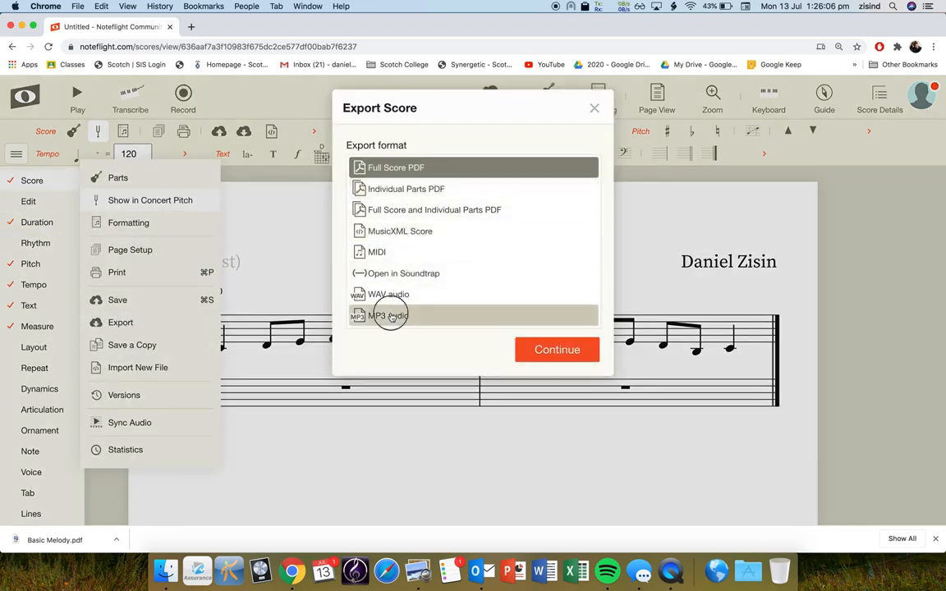
{"action": "left_click", "coordinate": [545, 350]}
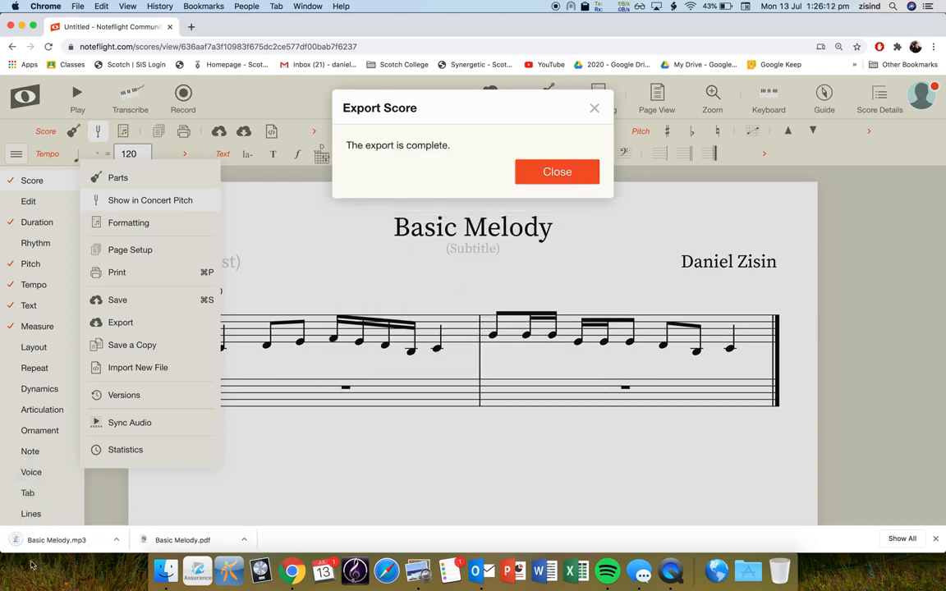
{"action": "left_click", "coordinate": [556, 172]}
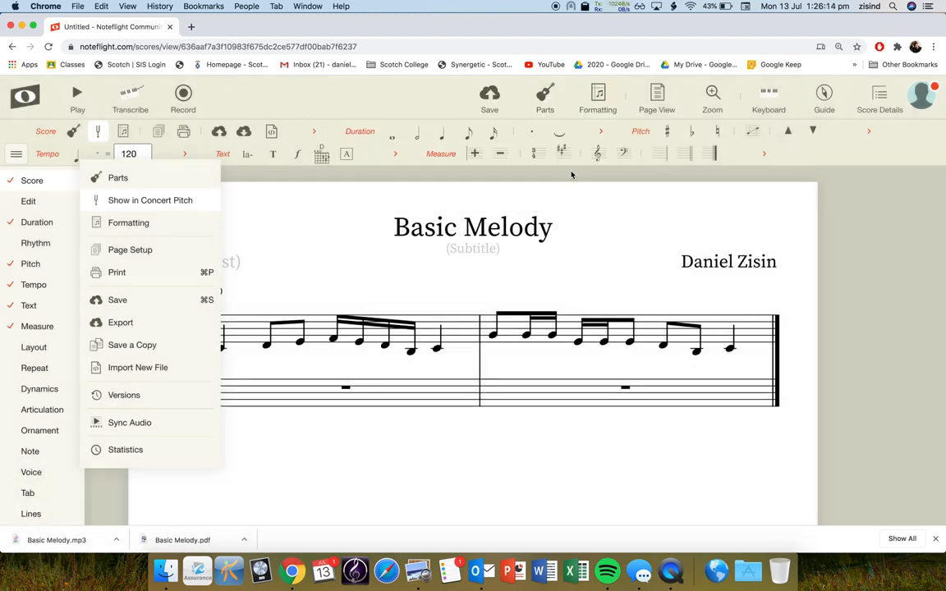
- Show the downloaded Basic Melody.mp3 in Finder, then close that window and return to the score in Chrome
{"action": "left_click", "coordinate": [116, 540]}
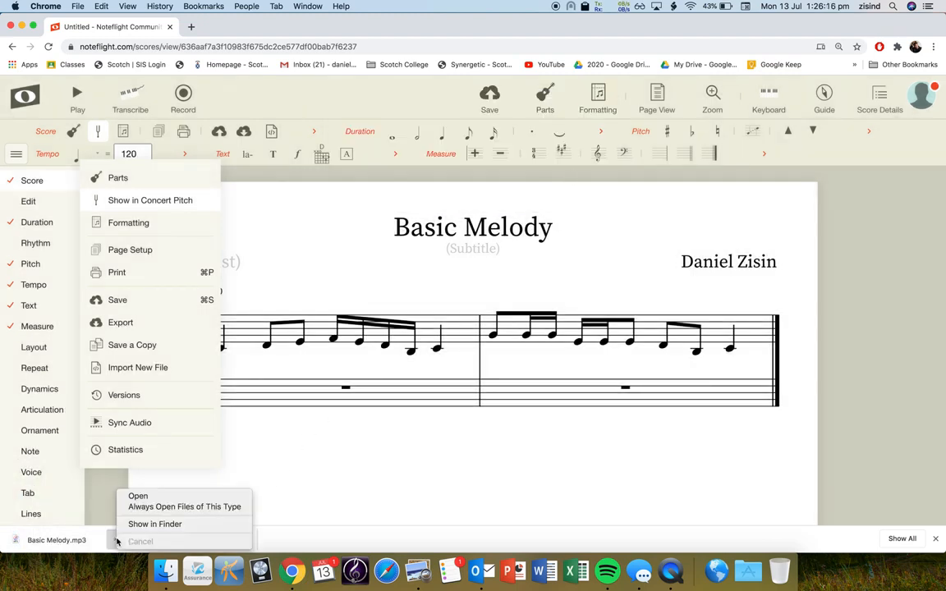
{"action": "left_click", "coordinate": [154, 523]}
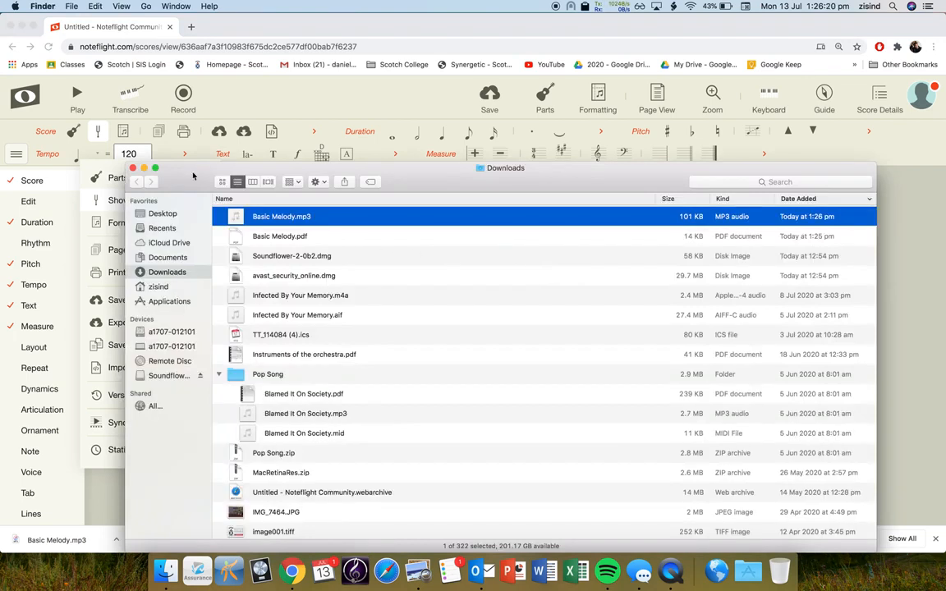
{"action": "left_click", "coordinate": [131, 168]}
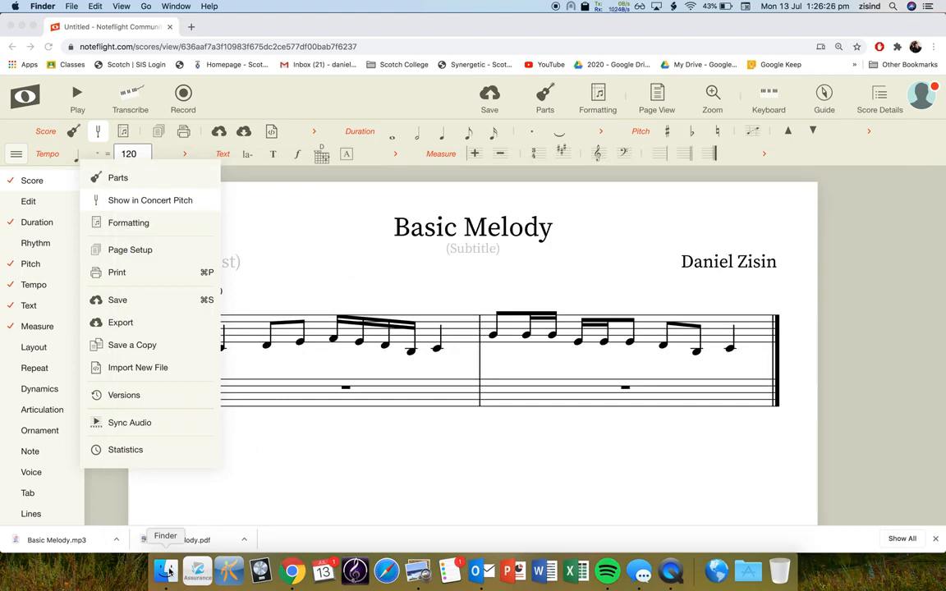
{"action": "left_click", "coordinate": [327, 469]}
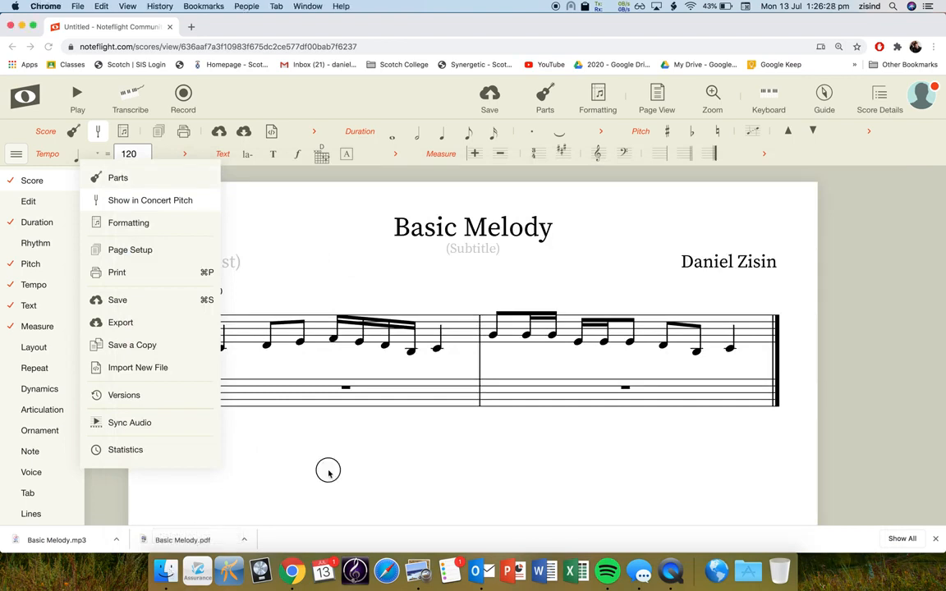
{"action": "left_click", "coordinate": [796, 172]}
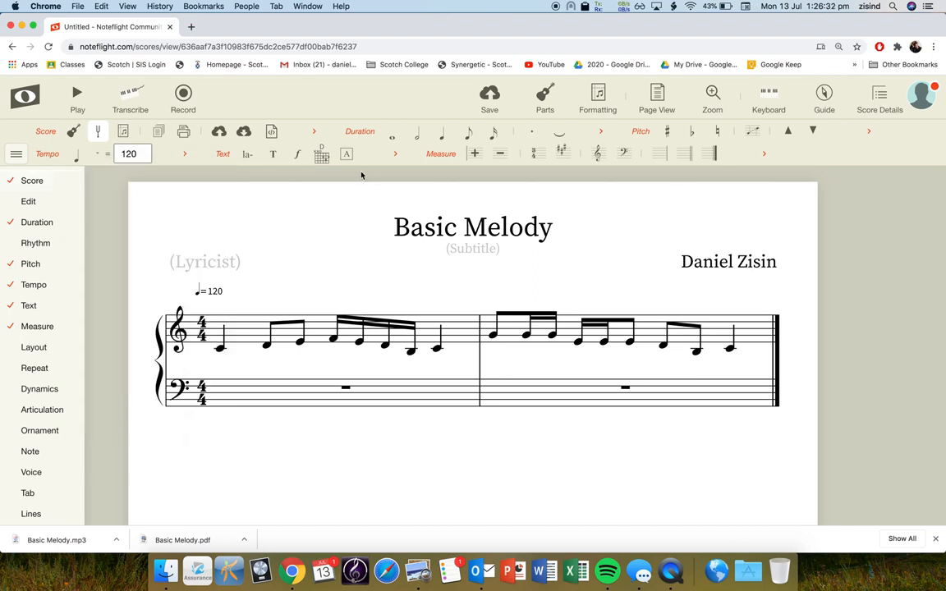